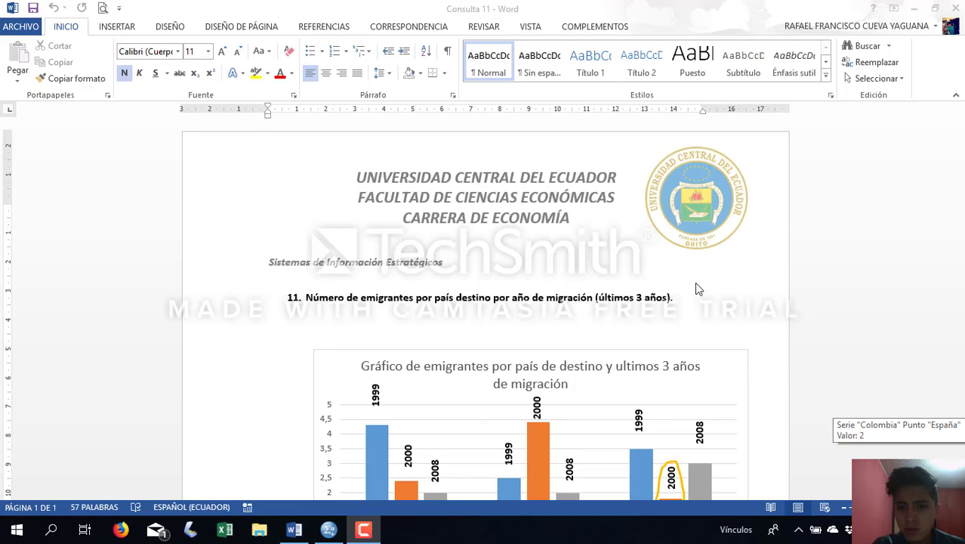
Examine the emigrants-by-destination chart and the table task on migrants to Colombia in 2000 in the consultation document
{"action": "scroll", "coordinate": [697, 284], "scroll_direction": "down", "scroll_amount": 3}
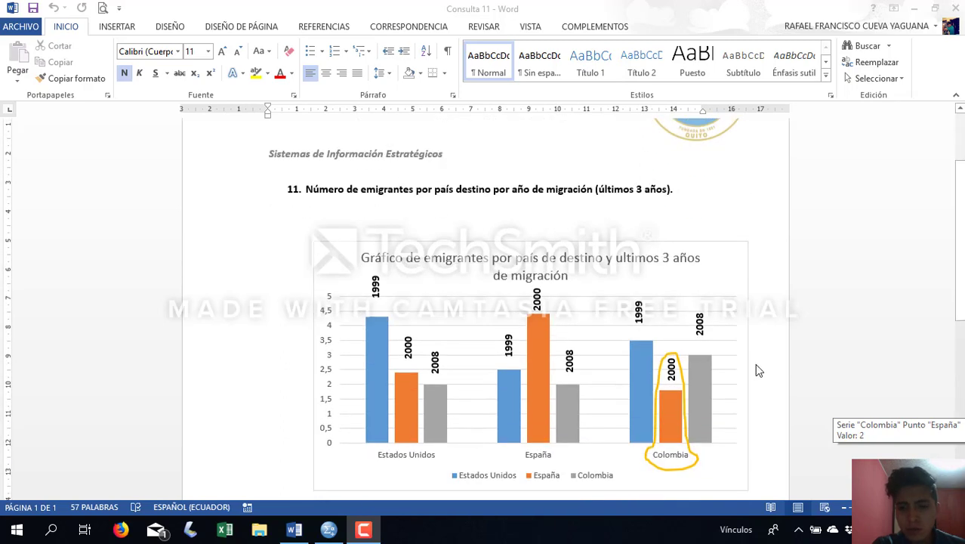
{"action": "scroll", "coordinate": [614, 495], "scroll_direction": "down", "scroll_amount": 2}
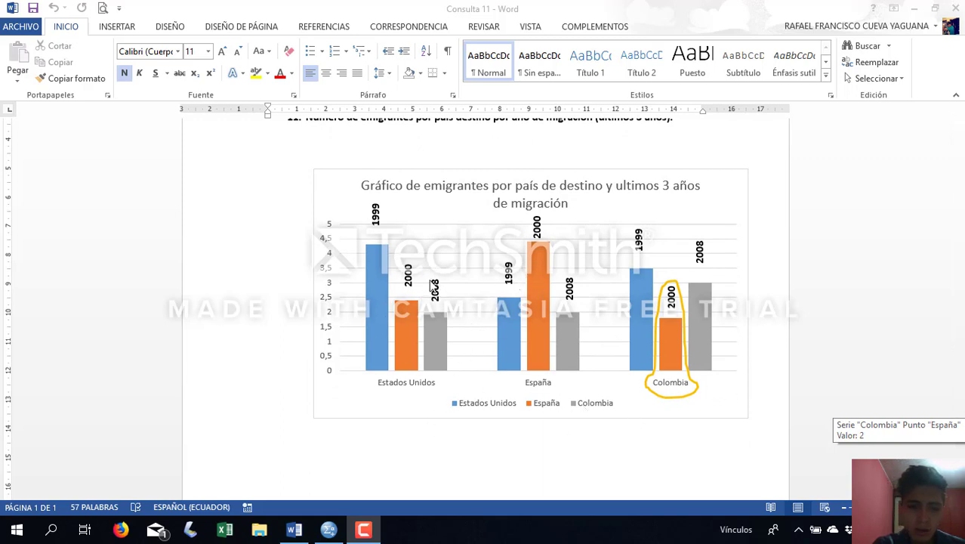
{"action": "scroll", "coordinate": [671, 239], "scroll_direction": "up", "scroll_amount": 1}
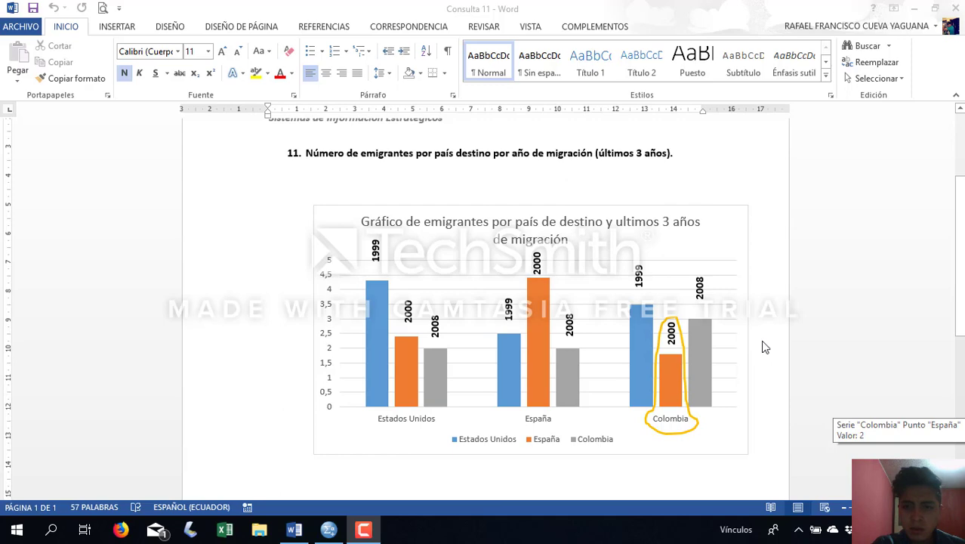
{"action": "scroll", "coordinate": [764, 347], "scroll_direction": "down", "scroll_amount": 3}
{"action": "scroll", "coordinate": [736, 353], "scroll_direction": "down", "scroll_amount": 4}
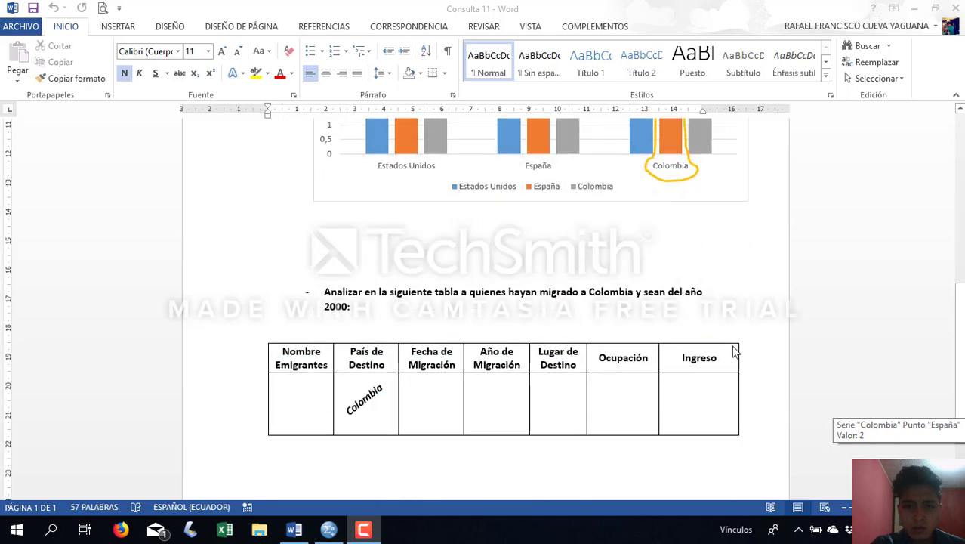
{"action": "scroll", "coordinate": [718, 328], "scroll_direction": "up", "scroll_amount": 4}
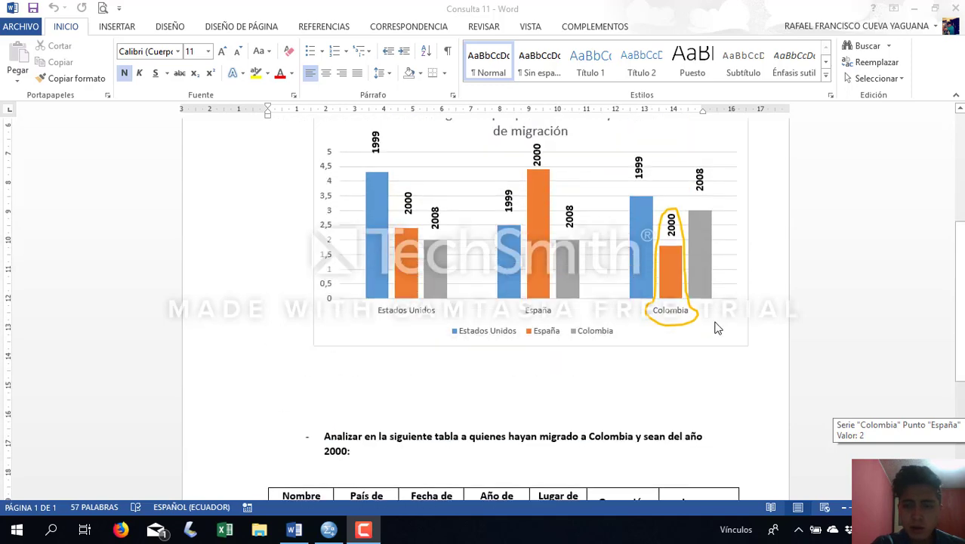
{"action": "scroll", "coordinate": [731, 302], "scroll_direction": "up", "scroll_amount": 3}
{"action": "scroll", "coordinate": [724, 317], "scroll_direction": "down", "scroll_amount": 7}
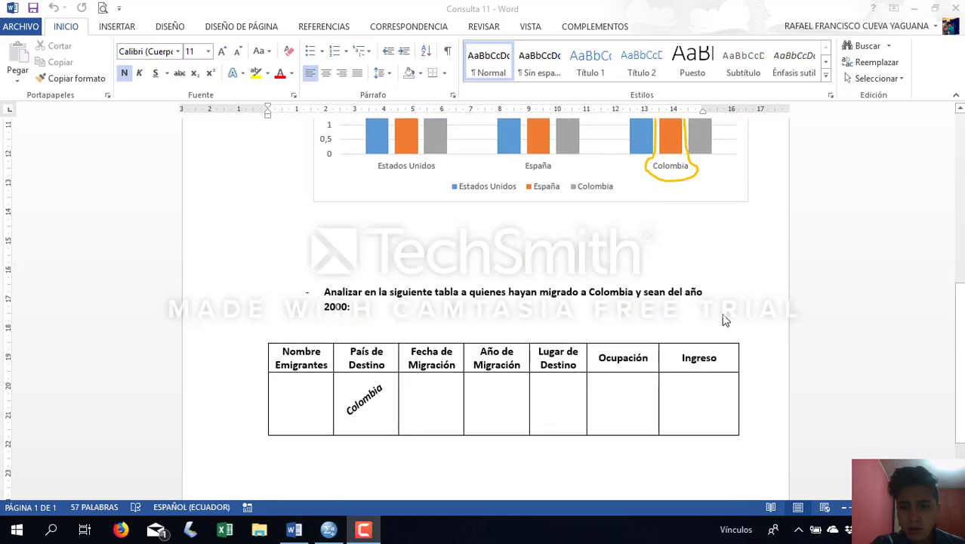
{"action": "scroll", "coordinate": [656, 358], "scroll_direction": "up", "scroll_amount": 8}
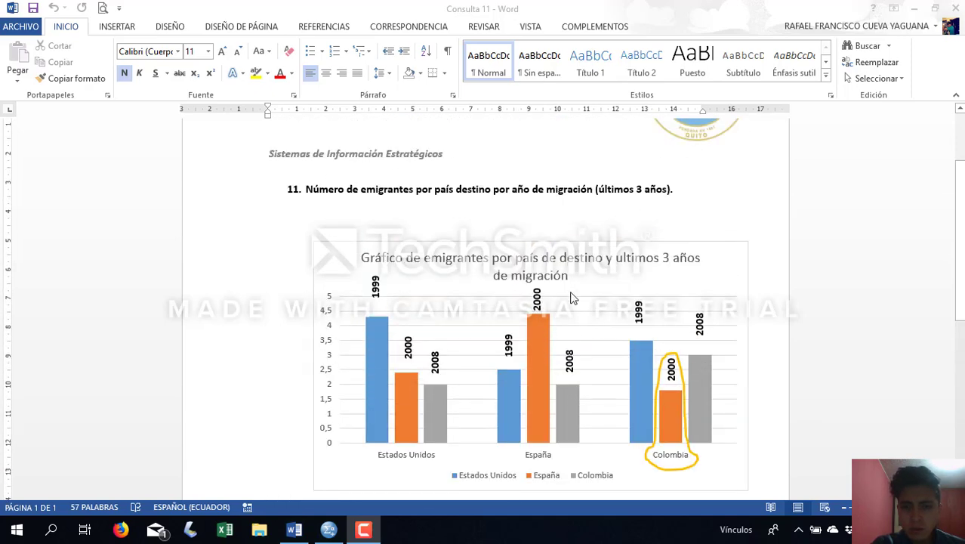
{"action": "scroll", "coordinate": [608, 376], "scroll_direction": "down", "scroll_amount": 7}
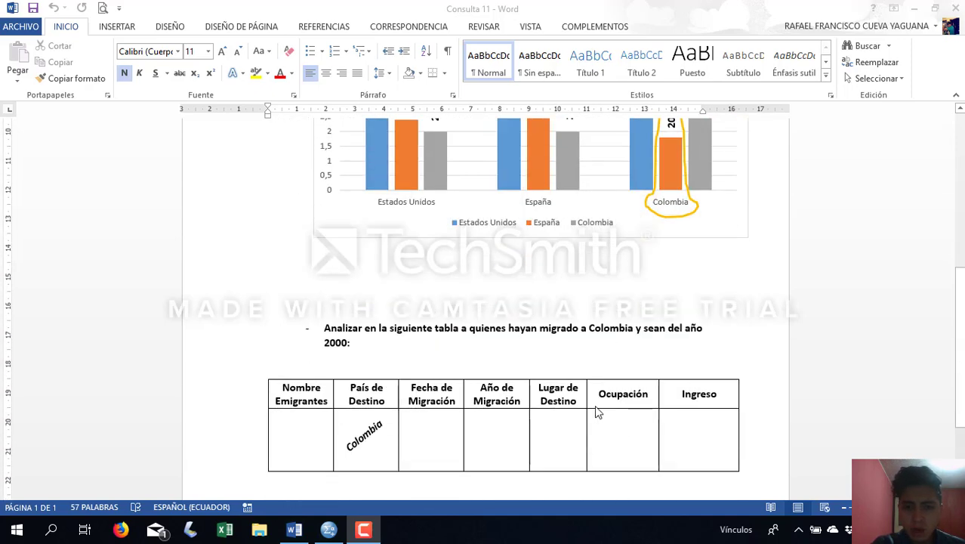
{"action": "scroll", "coordinate": [528, 400], "scroll_direction": "up", "scroll_amount": 6}
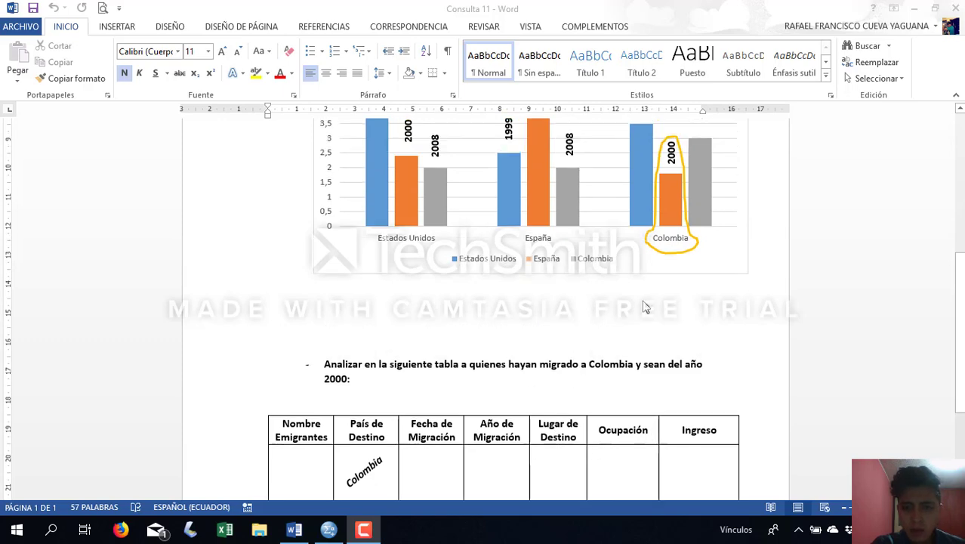
{"action": "scroll", "coordinate": [549, 451], "scroll_direction": "up", "scroll_amount": 3}
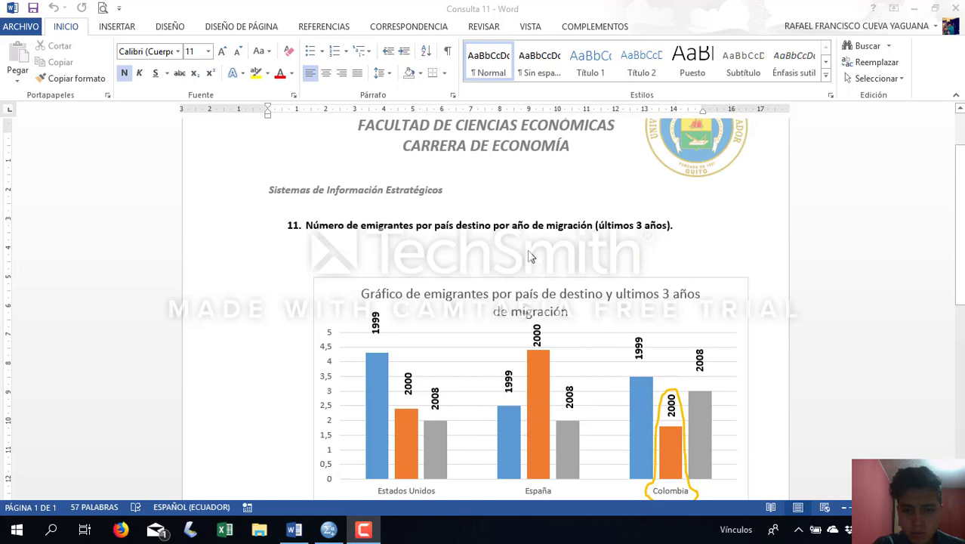
Switch to SPSS Statistics and start the date and time wizard for extracting part of a date or time variable
{"action": "left_click", "coordinate": [329, 530]}
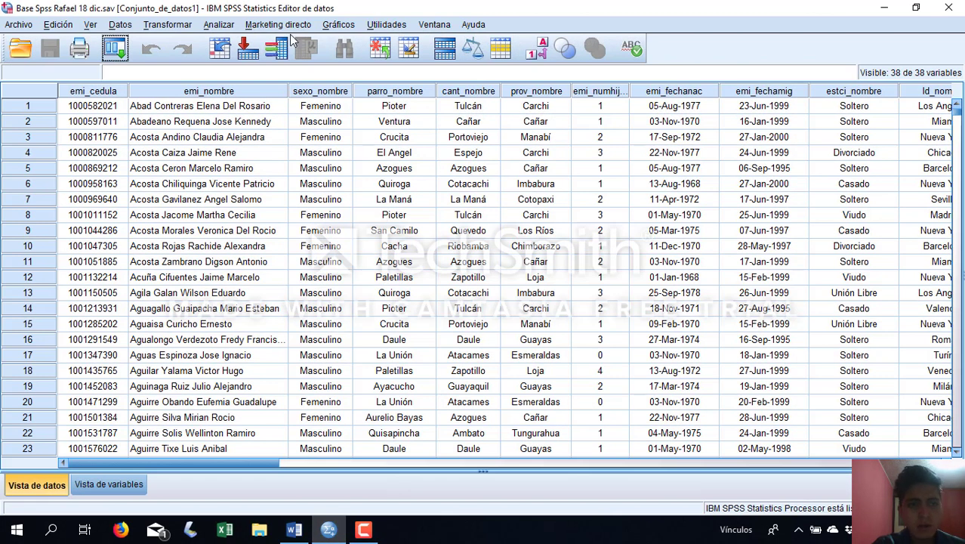
{"action": "left_click", "coordinate": [168, 25]}
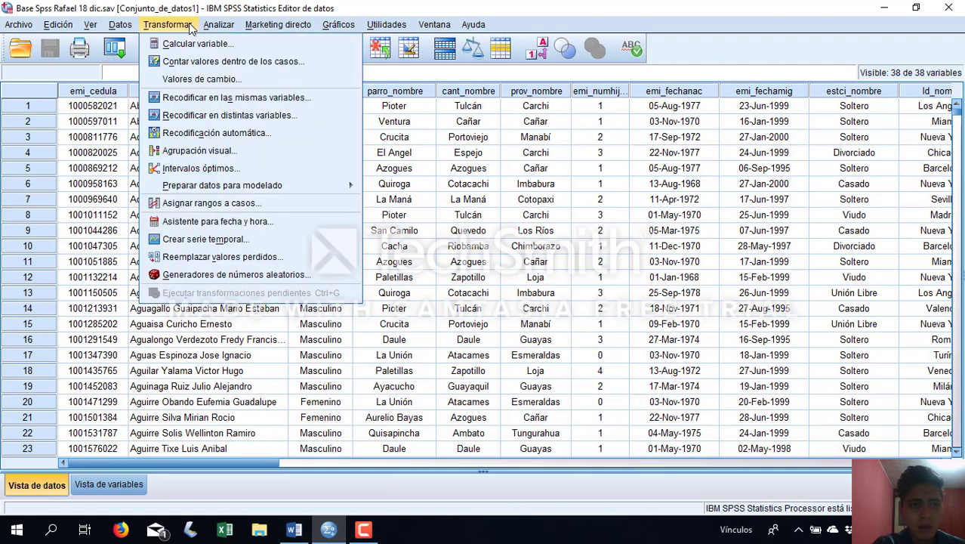
{"action": "left_click", "coordinate": [336, 229]}
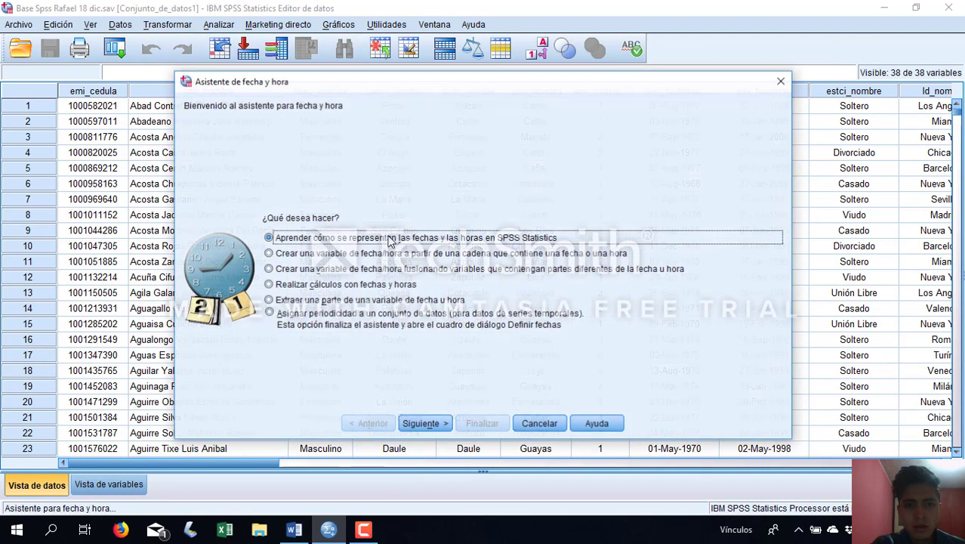
{"action": "left_click", "coordinate": [358, 303]}
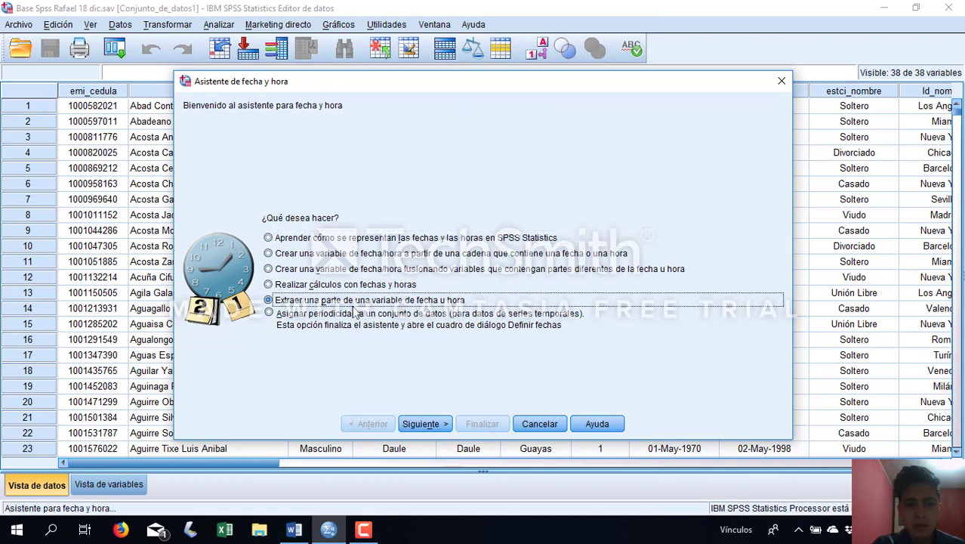
{"action": "left_click", "coordinate": [425, 424]}
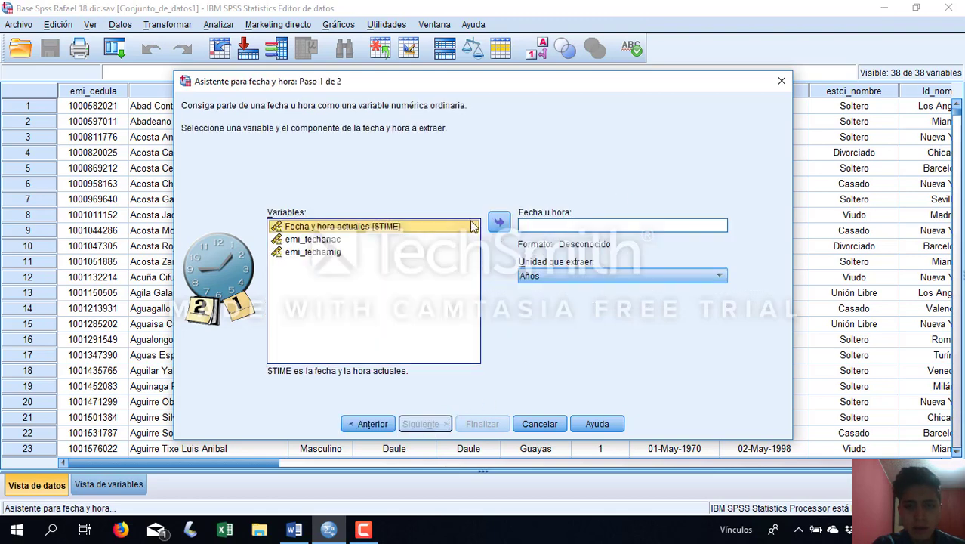
Use emi_fechamig as the date variable and Años as the unit to extract, and continue to the result settings
{"action": "left_click", "coordinate": [324, 254]}
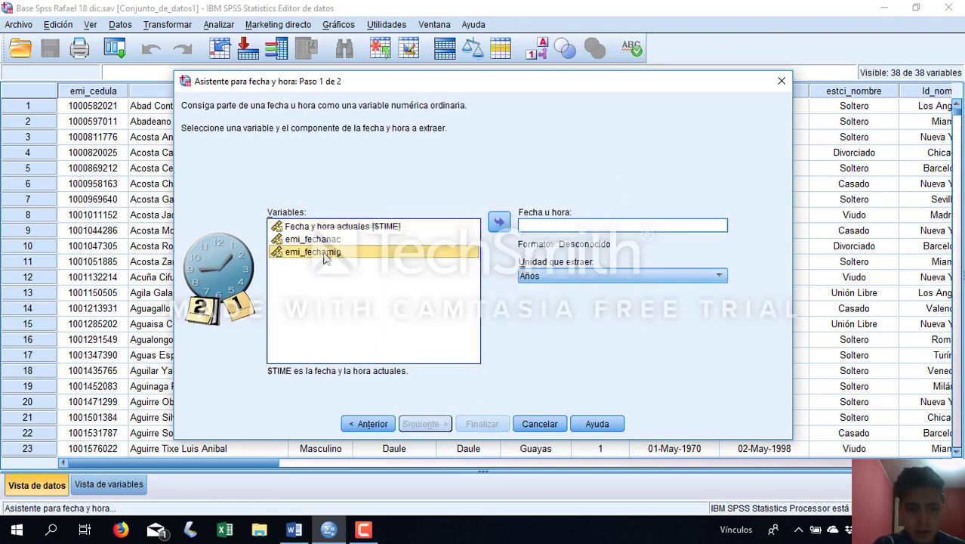
{"action": "left_click", "coordinate": [507, 228]}
{"action": "left_click", "coordinate": [581, 278]}
{"action": "left_click", "coordinate": [556, 293]}
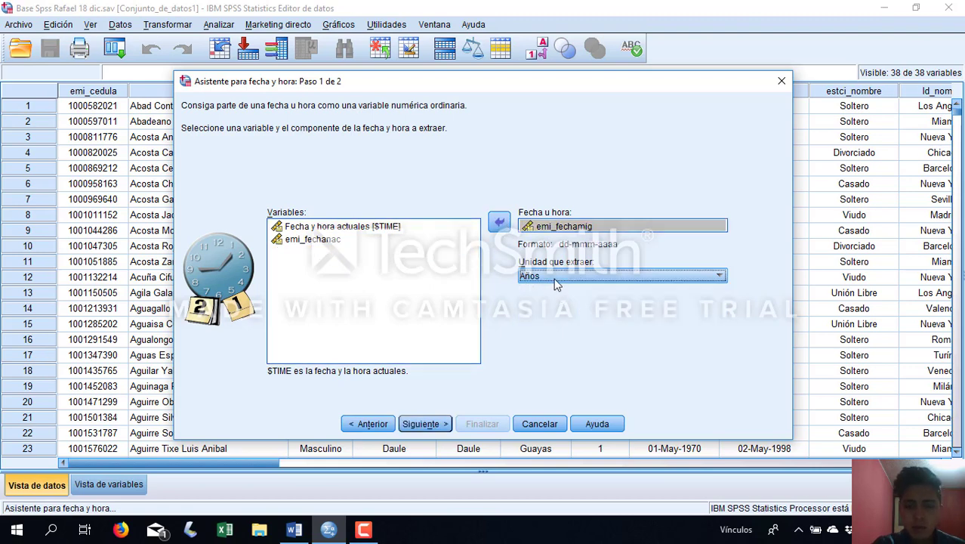
{"action": "left_click", "coordinate": [425, 424]}
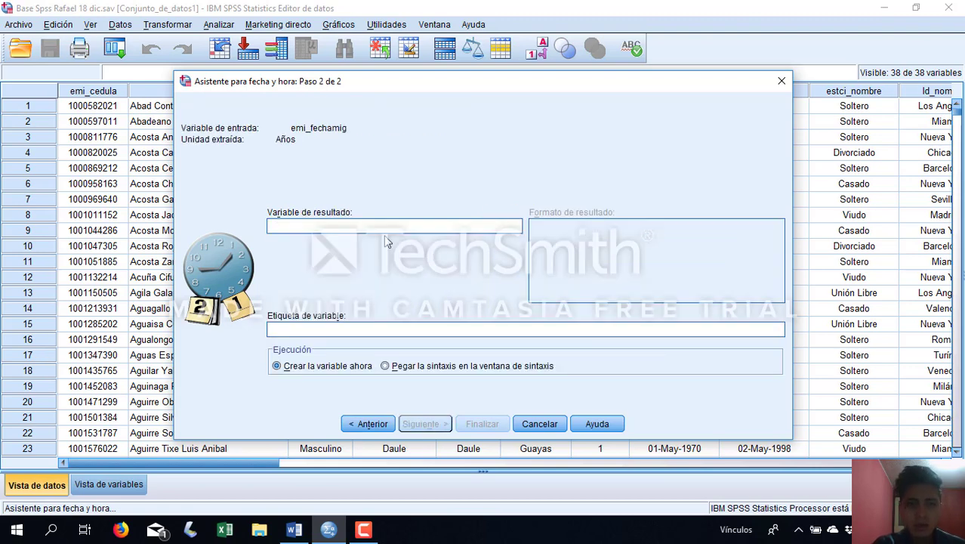
Name the result variable Año_mig, label it Año_mig, and create it immediately
{"action": "type", "text": "Año_mig"}
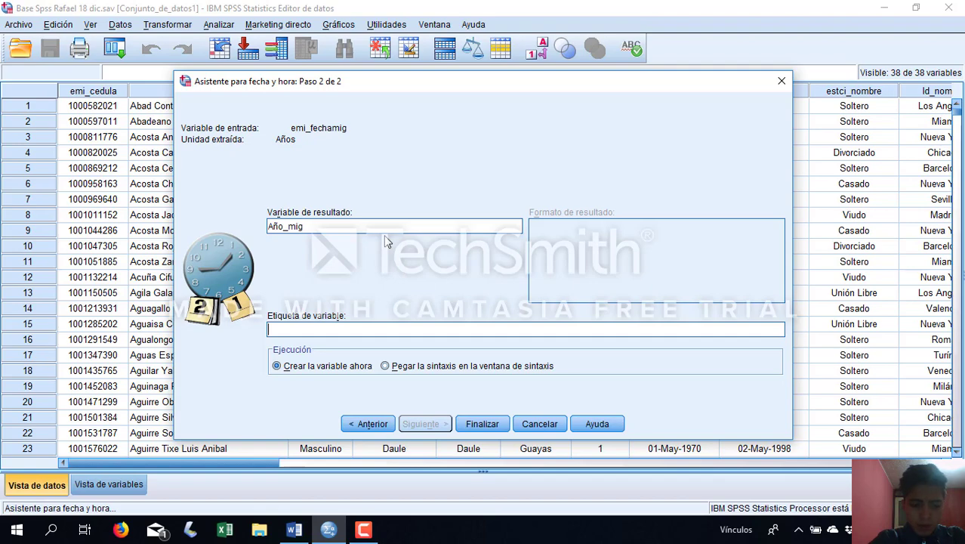
{"action": "type", "text": "Año_mig"}
{"action": "left_click", "coordinate": [465, 421]}
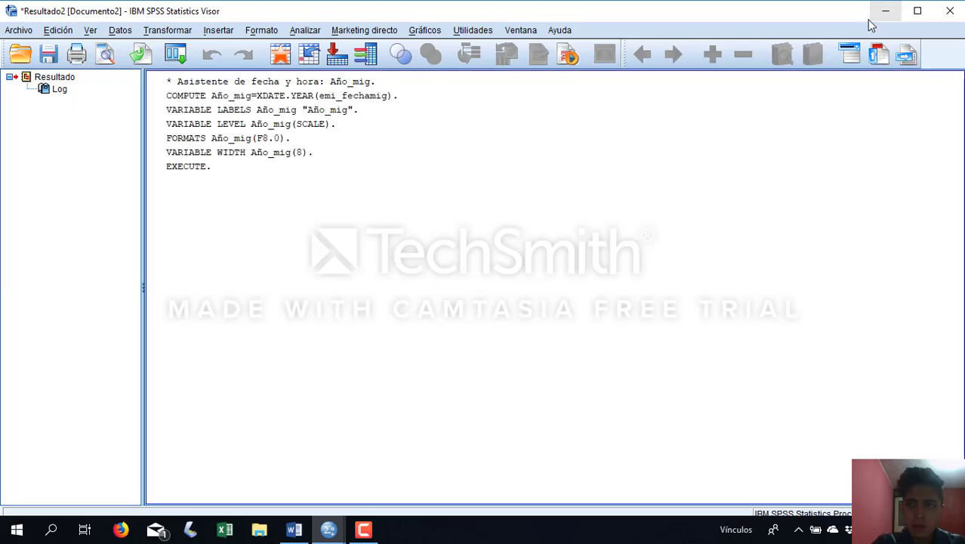
Minimize the output viewer and inspect the new Año_mig column at the end of the dataset
{"action": "left_click", "coordinate": [885, 10]}
{"action": "left_click_drag", "start_coordinate": [160, 463], "coordinate": [589, 462]}
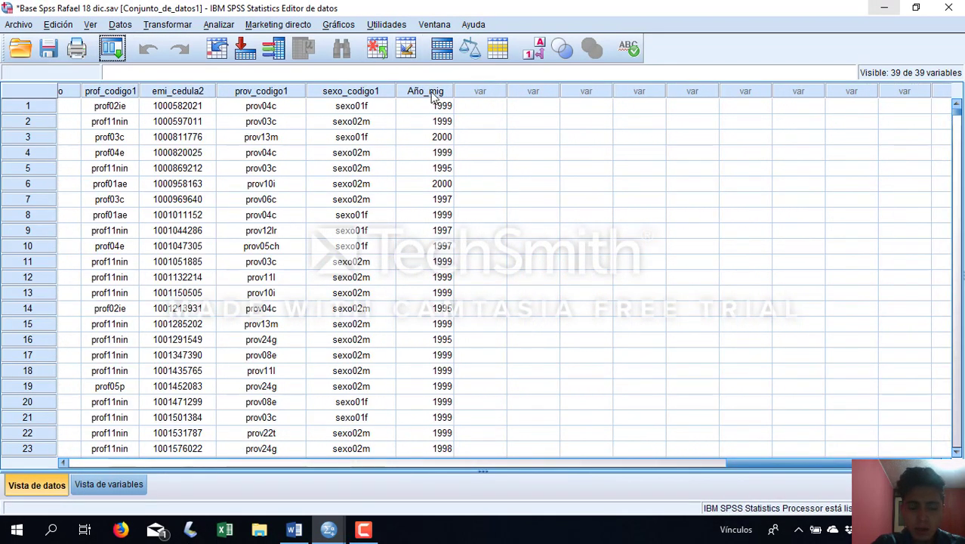
{"action": "left_click", "coordinate": [432, 93]}
{"action": "left_click_drag", "start_coordinate": [681, 464], "coordinate": [230, 464]}
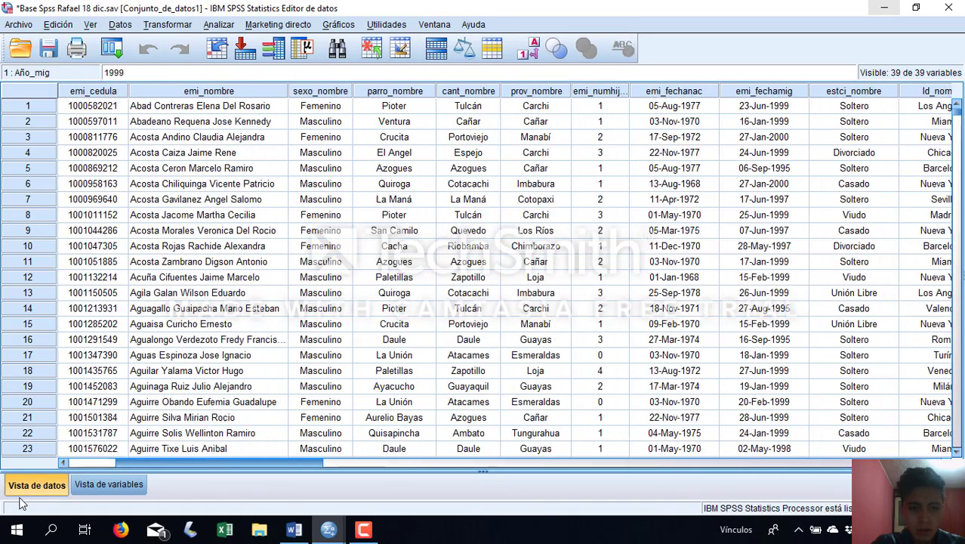
Check the required emigrant chart in the Word document and return to the SPSS dataset
{"action": "left_click", "coordinate": [295, 535]}
{"action": "scroll", "coordinate": [461, 352], "scroll_direction": "down", "scroll_amount": 1}
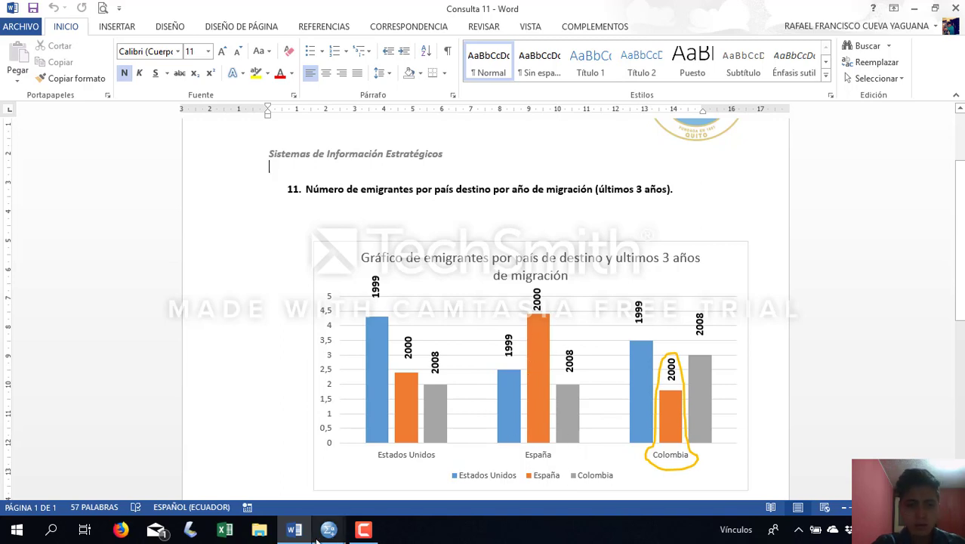
{"action": "left_click", "coordinate": [293, 530]}
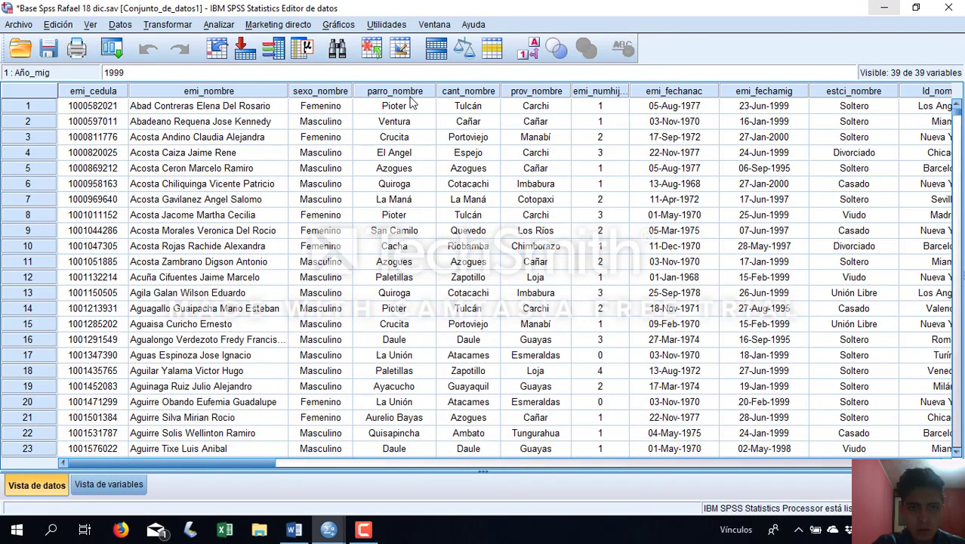
Start a clustered bar chart in the Chart Builder
{"action": "left_click", "coordinate": [340, 25]}
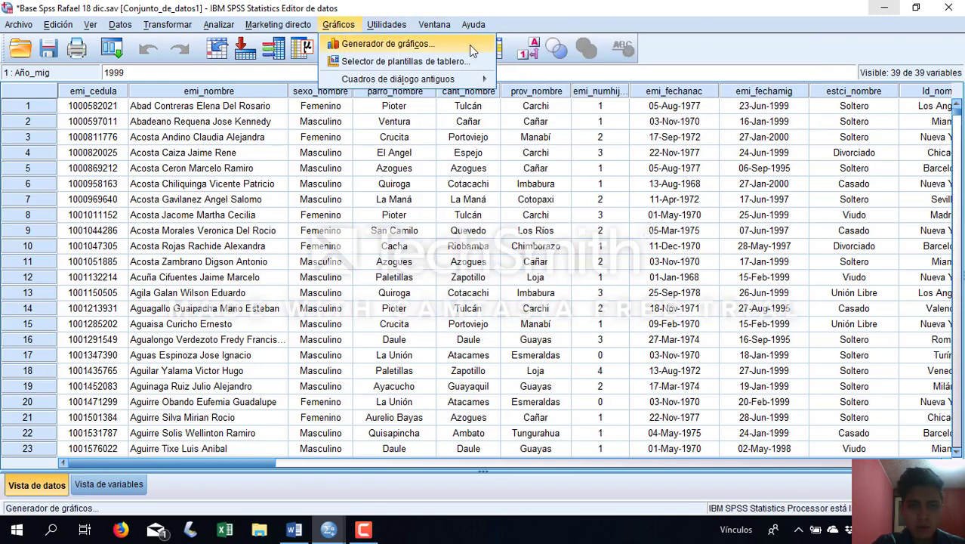
{"action": "left_click", "coordinate": [469, 44]}
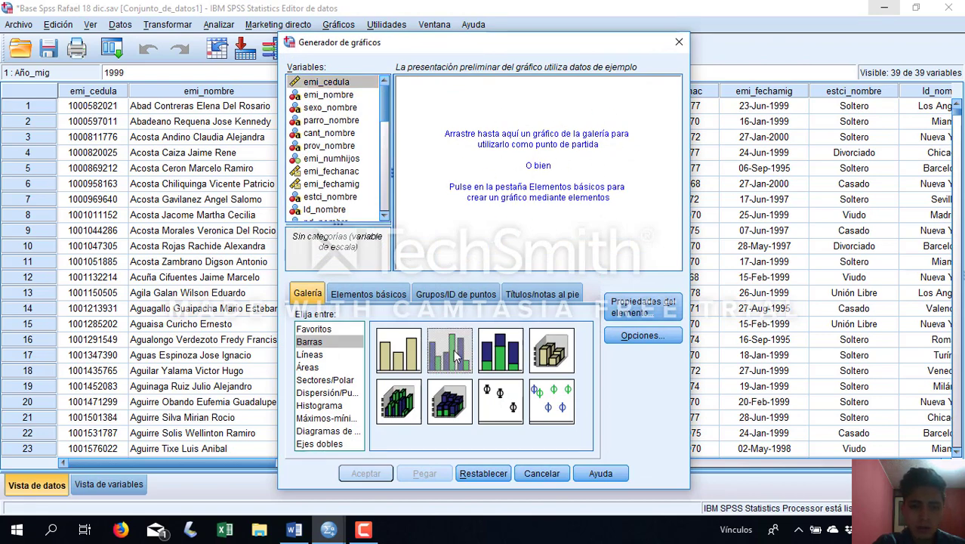
{"action": "left_click_drag", "start_coordinate": [446, 364], "coordinate": [534, 174]}
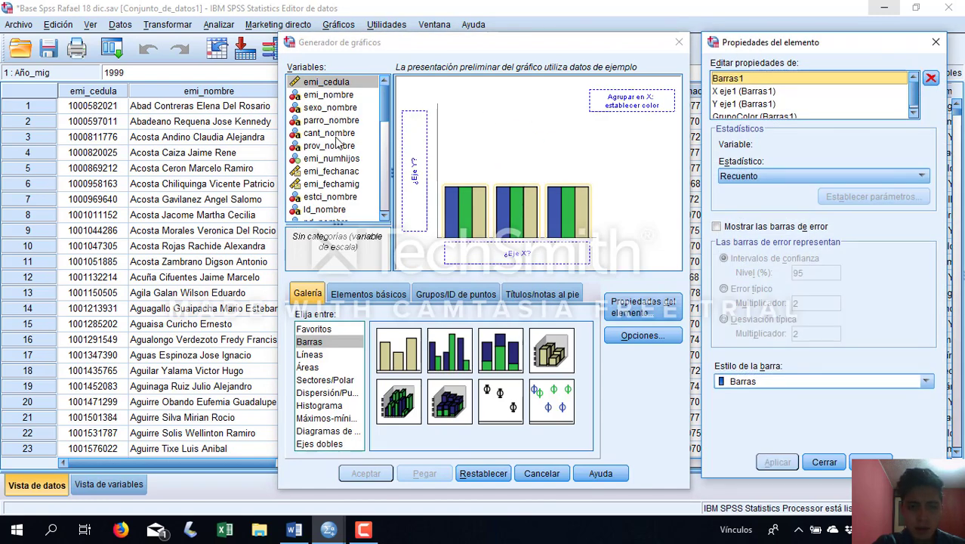
Assign the pd_nombre variable to the X axis of the clustered bar chart
{"action": "left_click", "coordinate": [332, 199]}
{"action": "scroll", "coordinate": [327, 159], "scroll_direction": "down", "scroll_amount": 1}
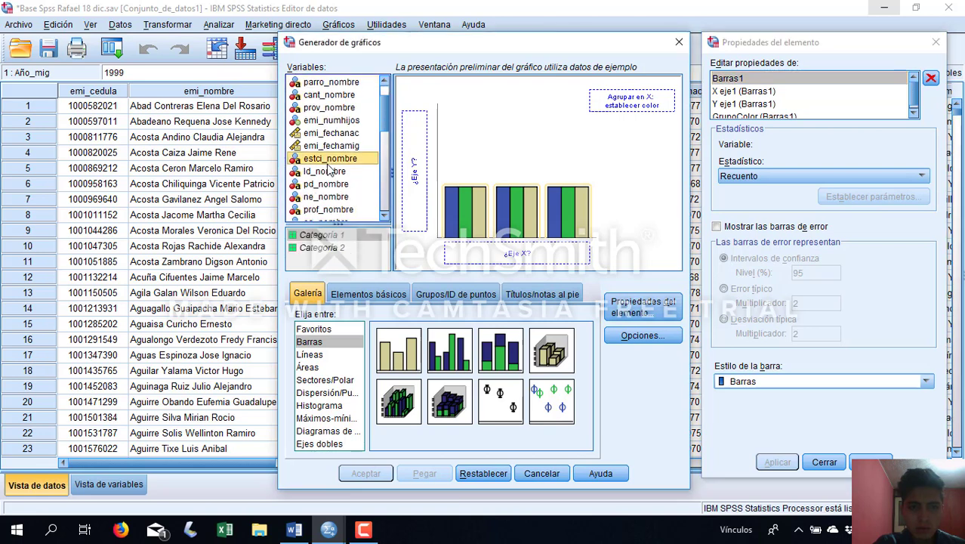
{"action": "left_click", "coordinate": [328, 185]}
{"action": "left_click_drag", "start_coordinate": [328, 192], "coordinate": [520, 253]}
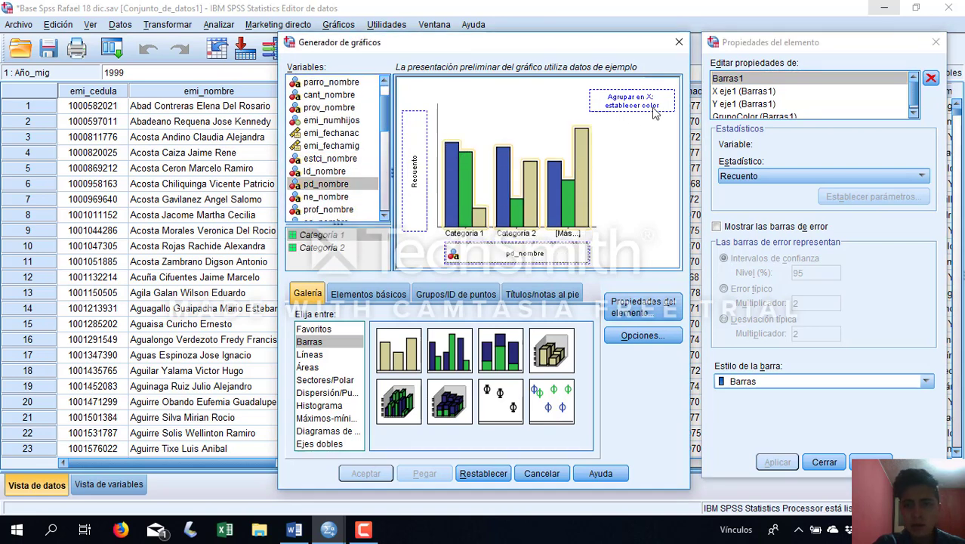
Try to assign Año_mig as the clustering color variable of the bar chart
{"action": "scroll", "coordinate": [355, 175], "scroll_direction": "down", "scroll_amount": 10}
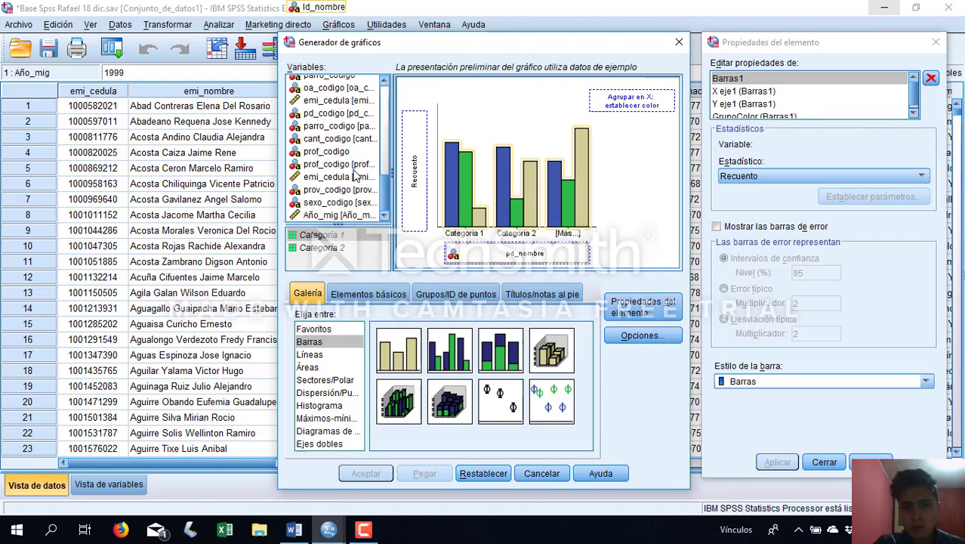
{"action": "left_click", "coordinate": [332, 215]}
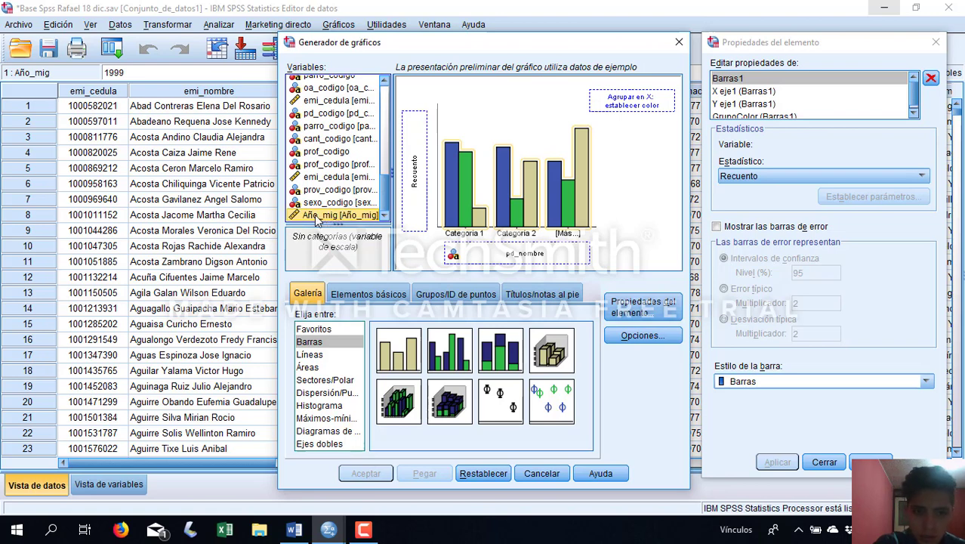
{"action": "left_click_drag", "start_coordinate": [327, 217], "coordinate": [613, 110]}
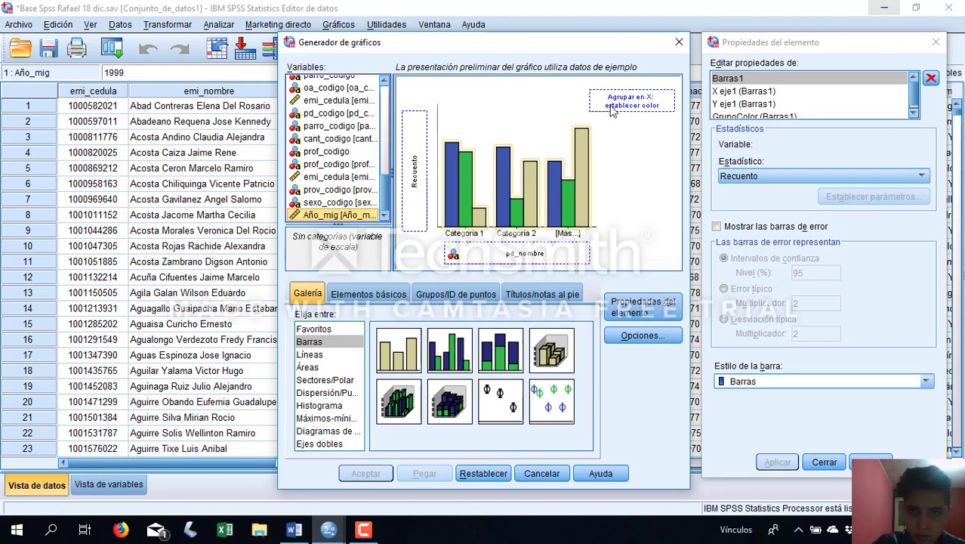
{"action": "left_click_drag", "start_coordinate": [332, 215], "coordinate": [621, 102]}
{"action": "left_click", "coordinate": [633, 106]}
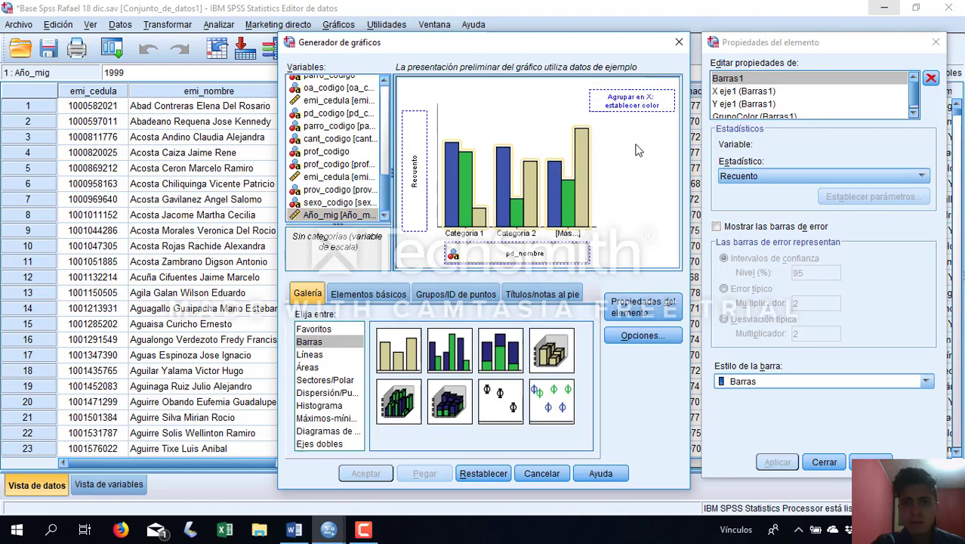
{"action": "left_click_drag", "start_coordinate": [330, 215], "coordinate": [610, 100]}
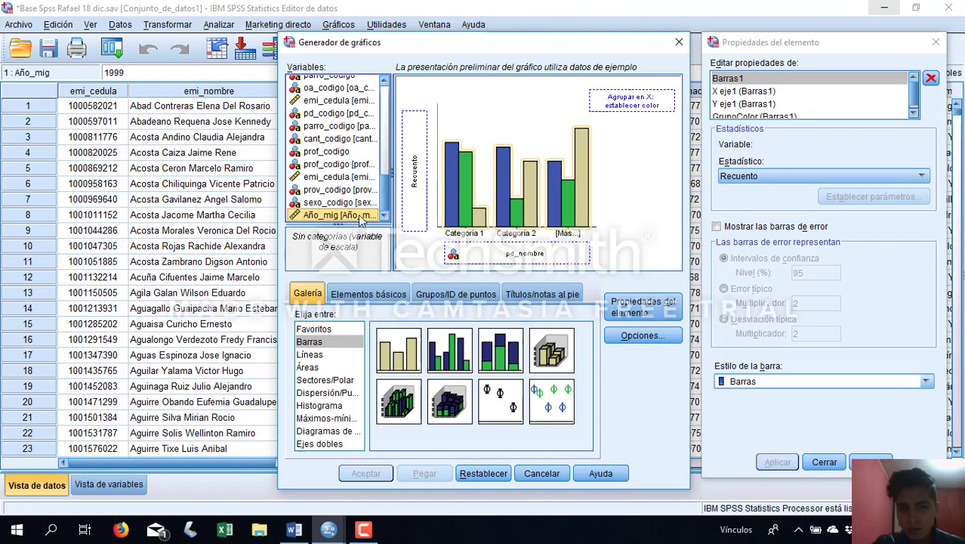
Leave the Chart Builder and set the measurement level of the Año_mig variable to Nominal
{"action": "left_click", "coordinate": [679, 42]}
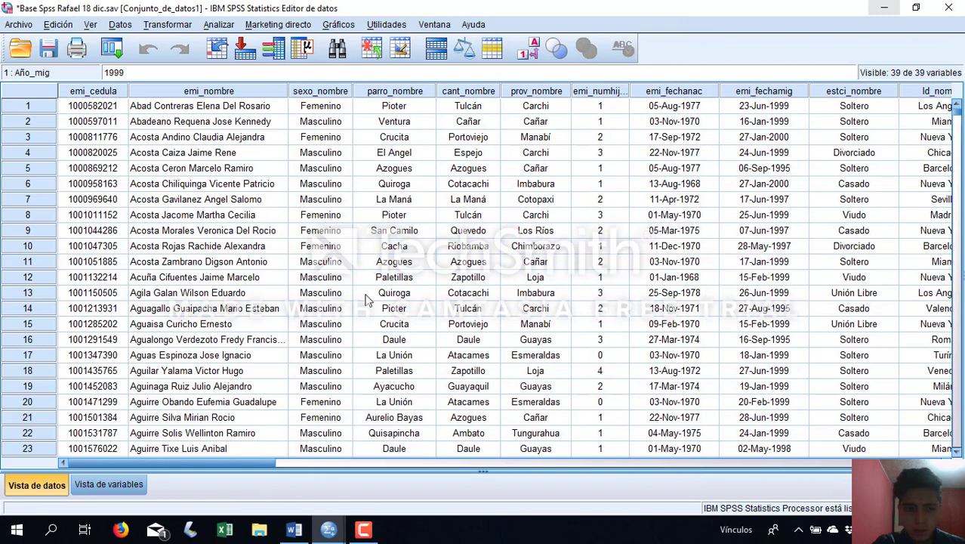
{"action": "left_click", "coordinate": [132, 489]}
{"action": "scroll", "coordinate": [248, 335], "scroll_direction": "down", "scroll_amount": 9}
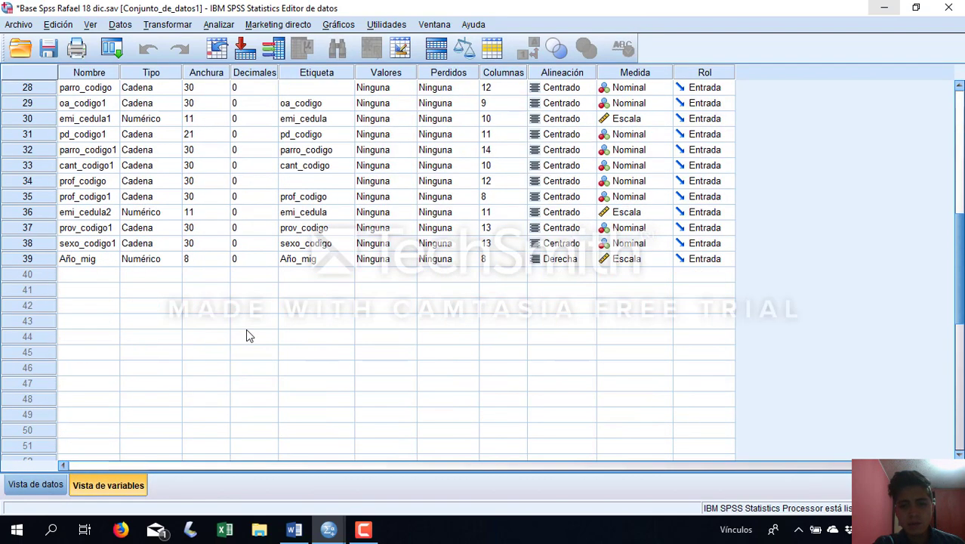
{"action": "scroll", "coordinate": [106, 319], "scroll_direction": "up", "scroll_amount": 1}
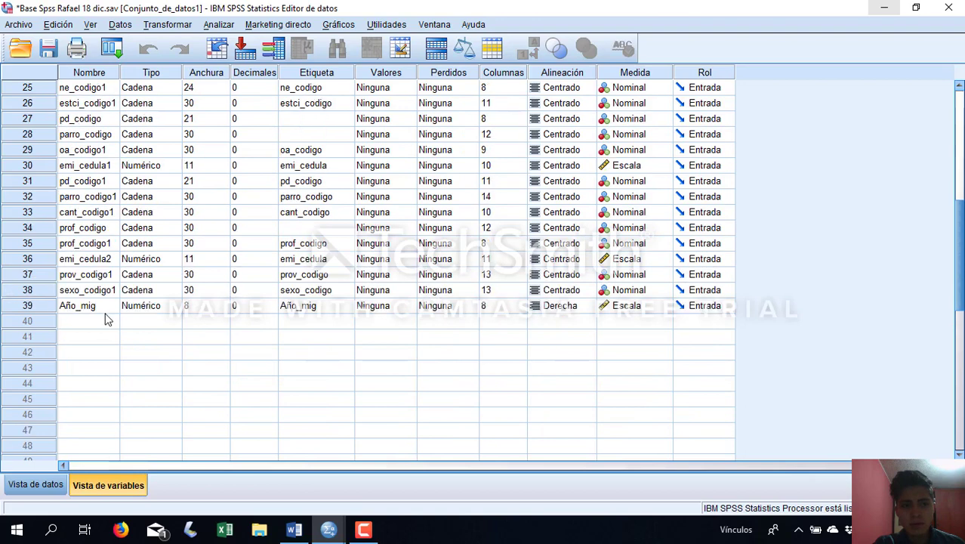
{"action": "left_click", "coordinate": [21, 308]}
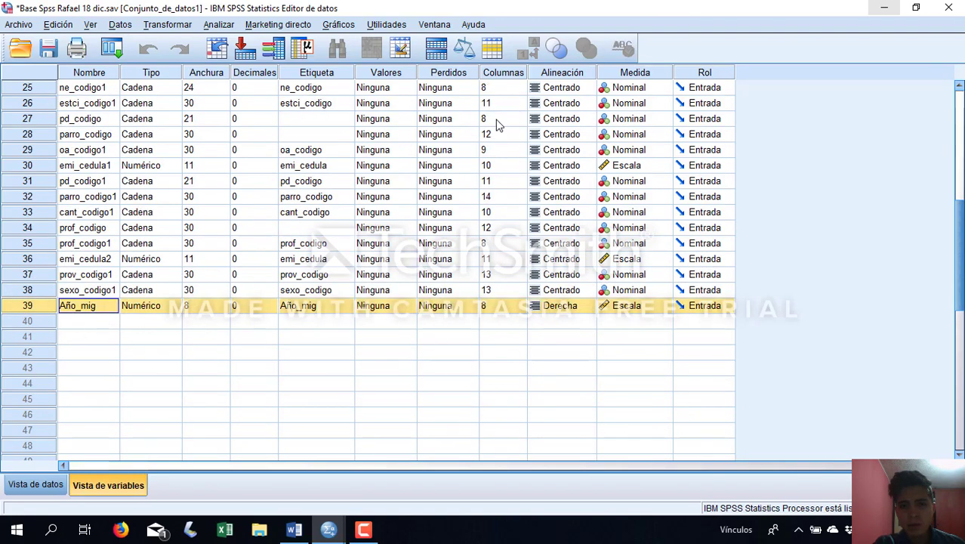
{"action": "left_click", "coordinate": [652, 307]}
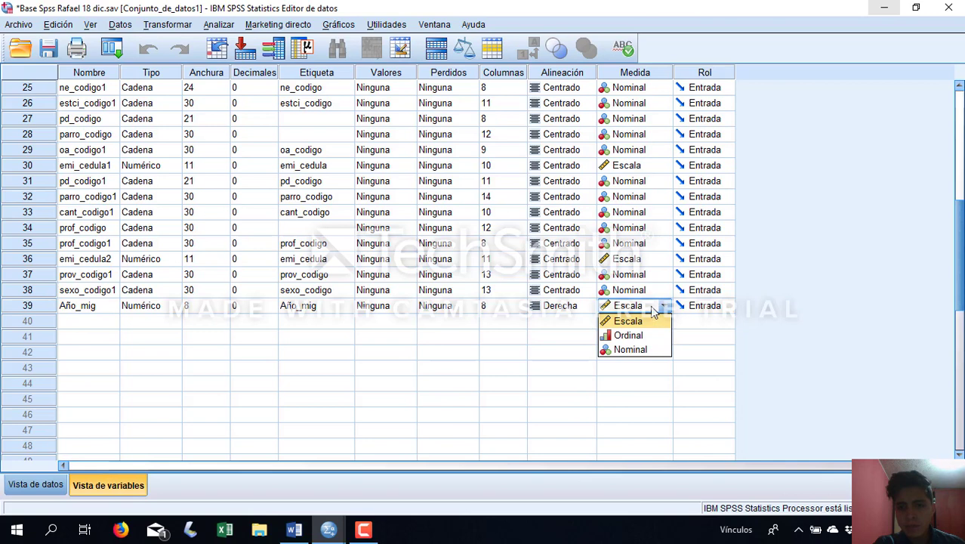
{"action": "left_click", "coordinate": [640, 349]}
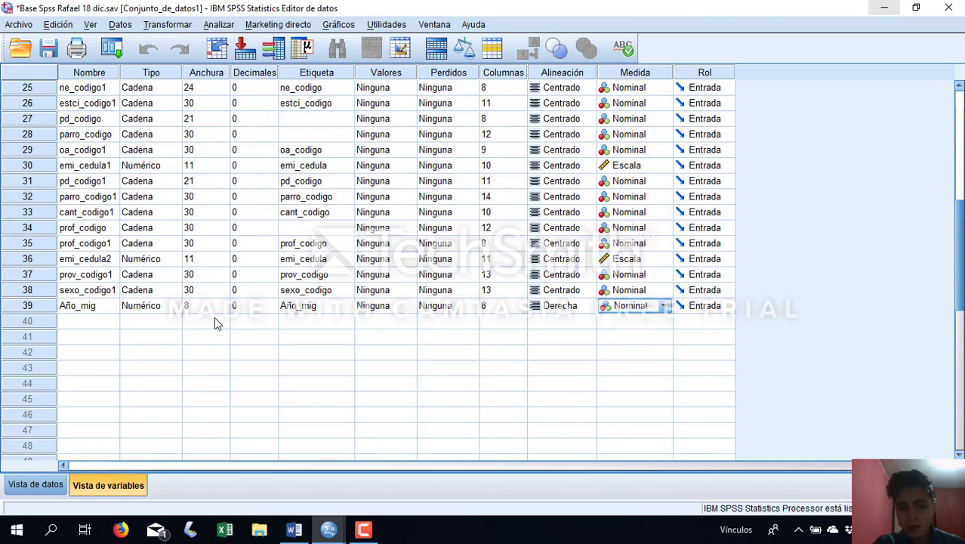
Return to the data and start a new clustered bar chart in the Chart Builder
{"action": "left_click", "coordinate": [35, 485]}
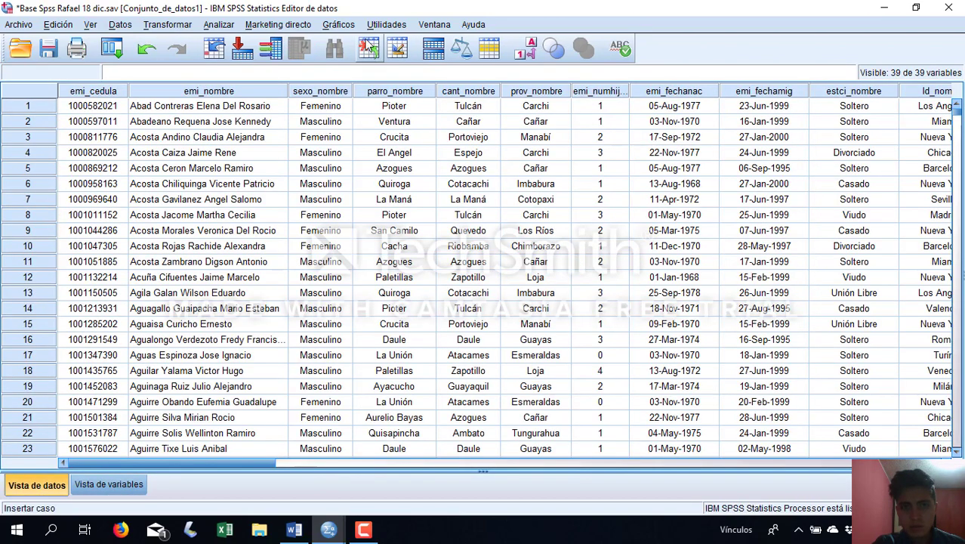
{"action": "left_click", "coordinate": [338, 25]}
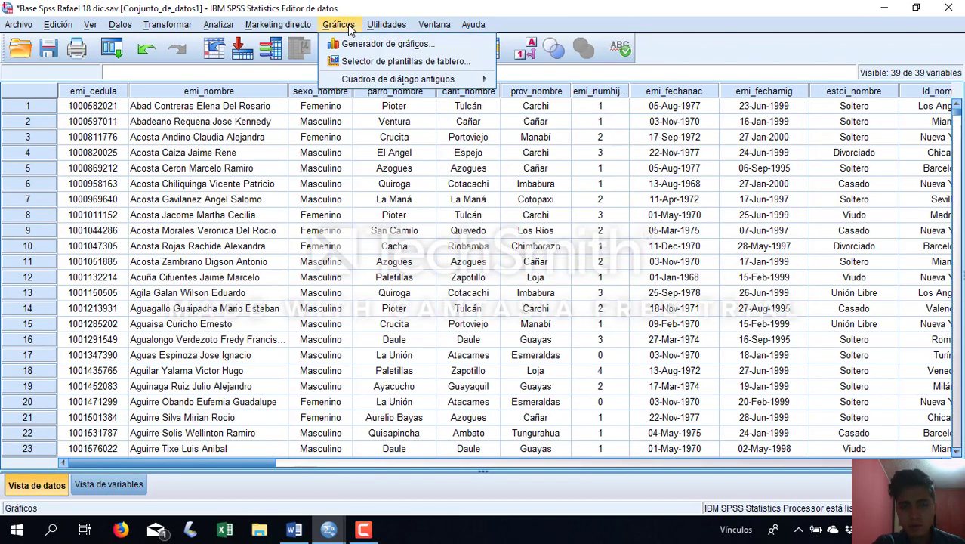
{"action": "left_click", "coordinate": [456, 47]}
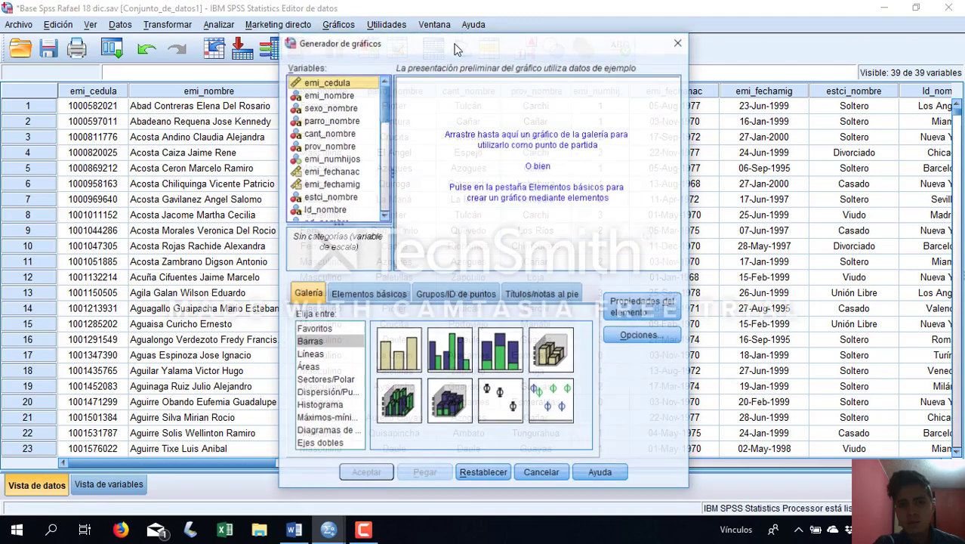
{"action": "left_click", "coordinate": [450, 367]}
{"action": "left_click_drag", "start_coordinate": [450, 367], "coordinate": [558, 143]}
Assign the pd_nombre variable to the X axis of the new clustered bar chart
{"action": "left_click", "coordinate": [342, 198]}
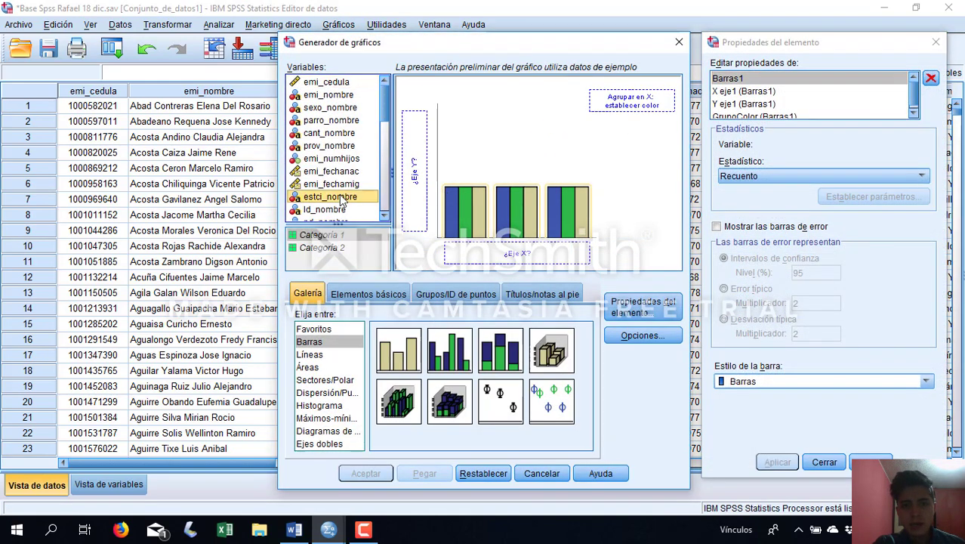
{"action": "scroll", "coordinate": [332, 198], "scroll_direction": "down", "scroll_amount": 1}
{"action": "scroll", "coordinate": [329, 187], "scroll_direction": "down", "scroll_amount": 1}
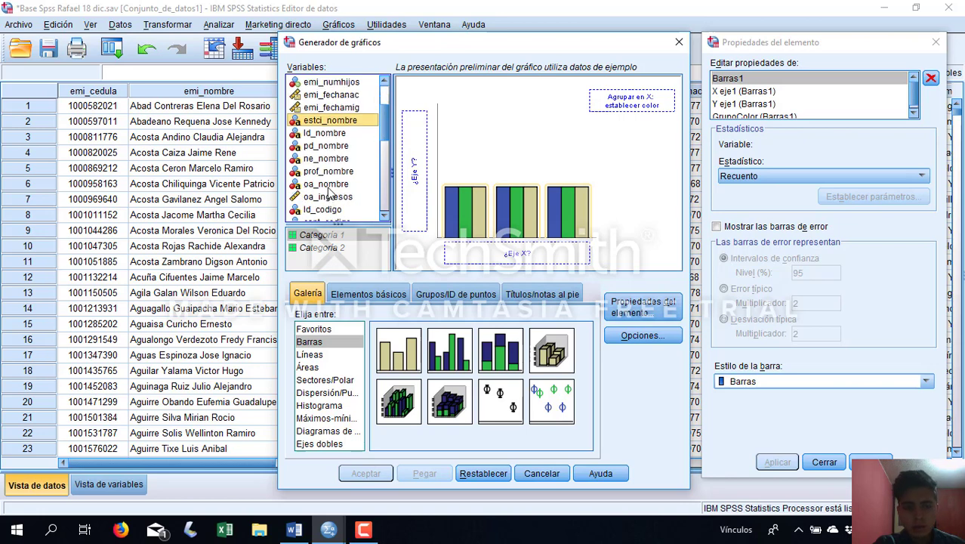
{"action": "left_click_drag", "start_coordinate": [326, 145], "coordinate": [538, 260]}
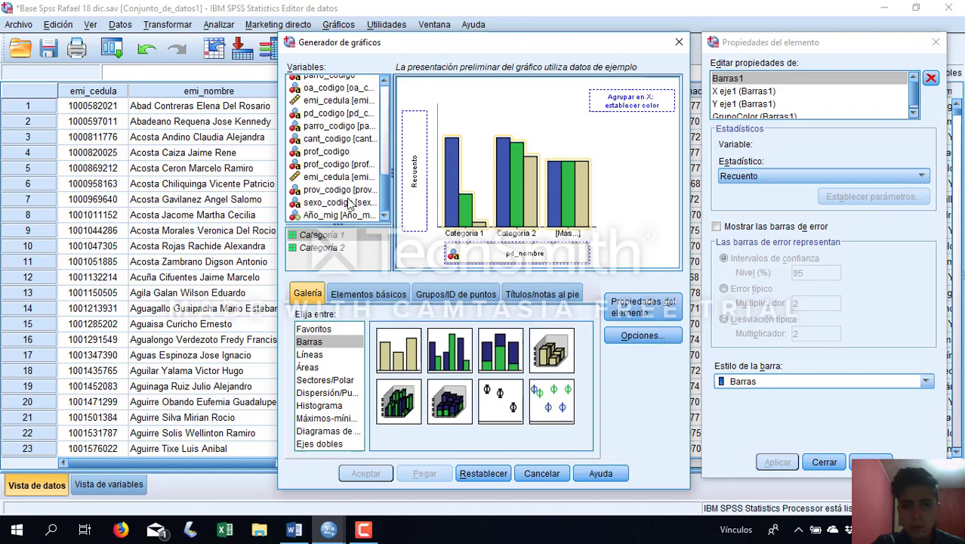
Set Año_mig as the clustering color variable and generate the chart
{"action": "left_click", "coordinate": [321, 217]}
{"action": "left_click_drag", "start_coordinate": [318, 218], "coordinate": [615, 105]}
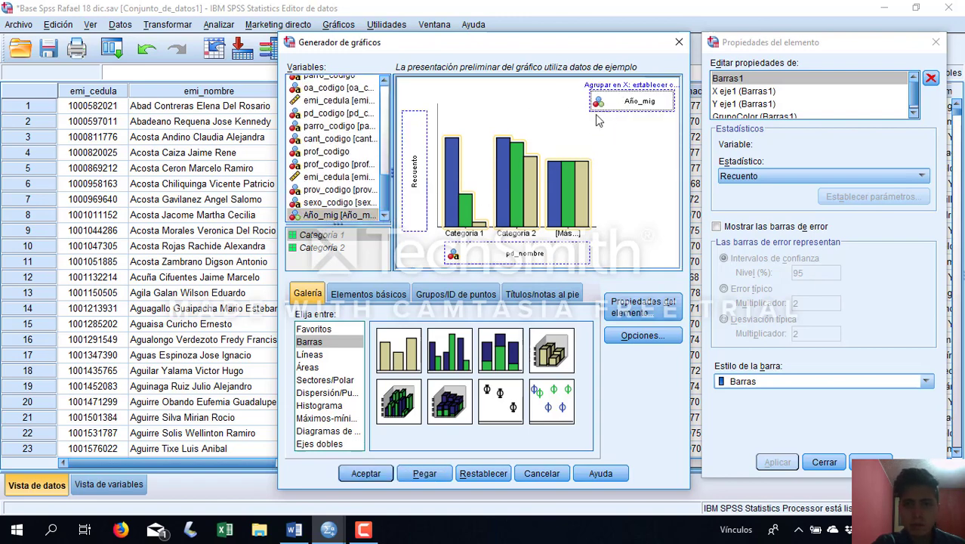
{"action": "left_click", "coordinate": [366, 473]}
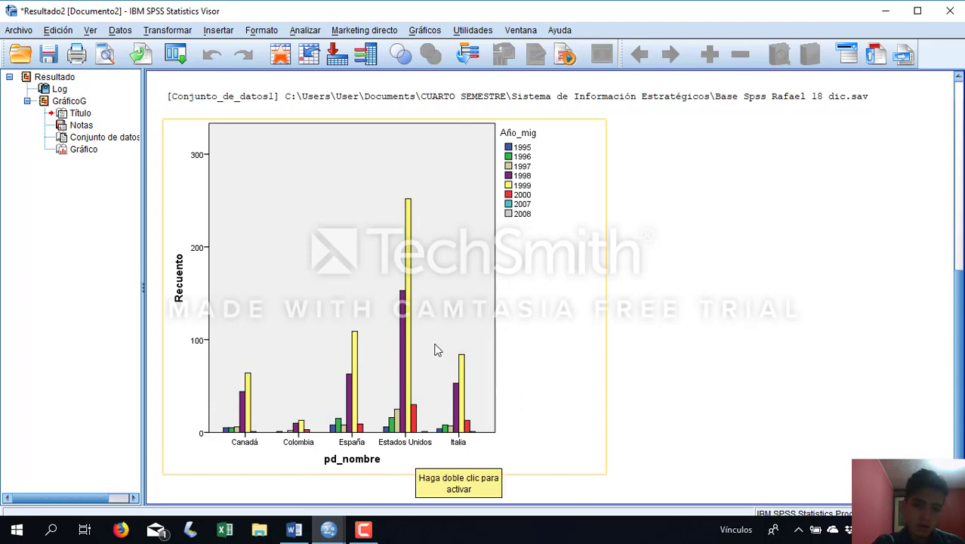
Open the generated bar chart for editing in a separate window and show data labels on its bars
{"action": "right_click", "coordinate": [409, 337]}
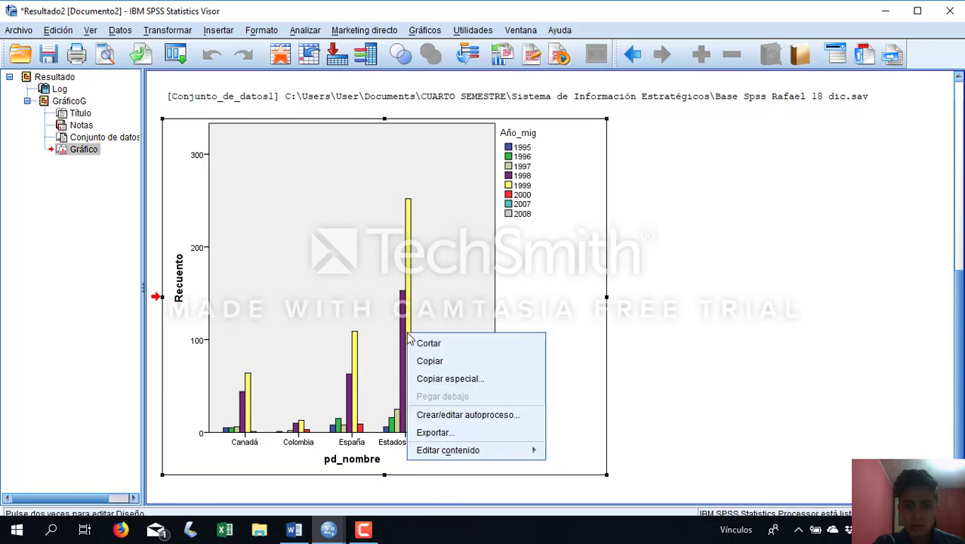
{"action": "mouse_move", "coordinate": [489, 451]}
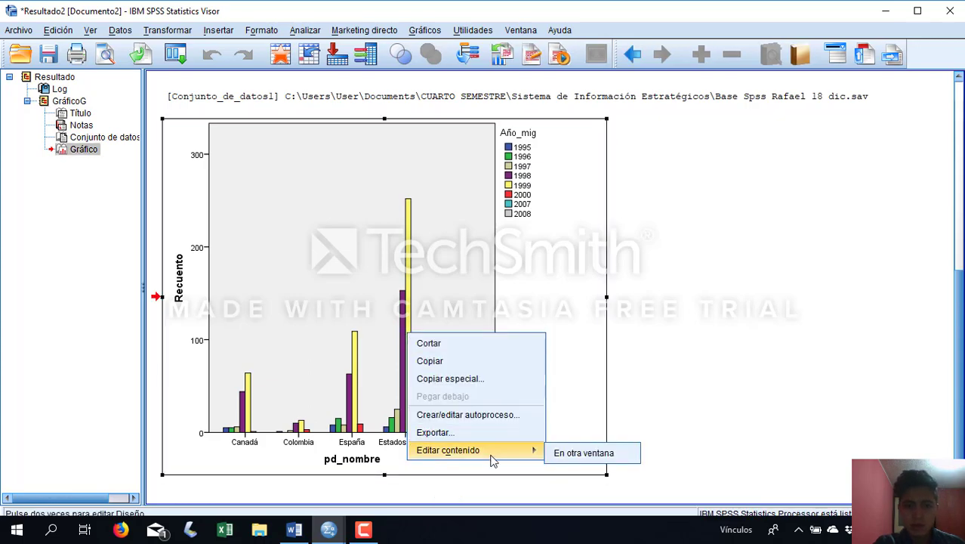
{"action": "left_click", "coordinate": [593, 455]}
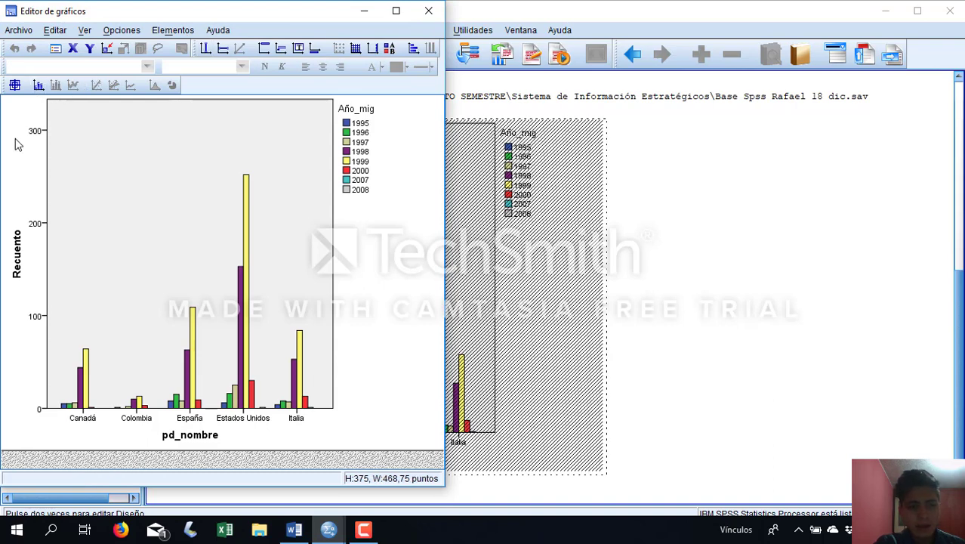
{"action": "left_click", "coordinate": [39, 89]}
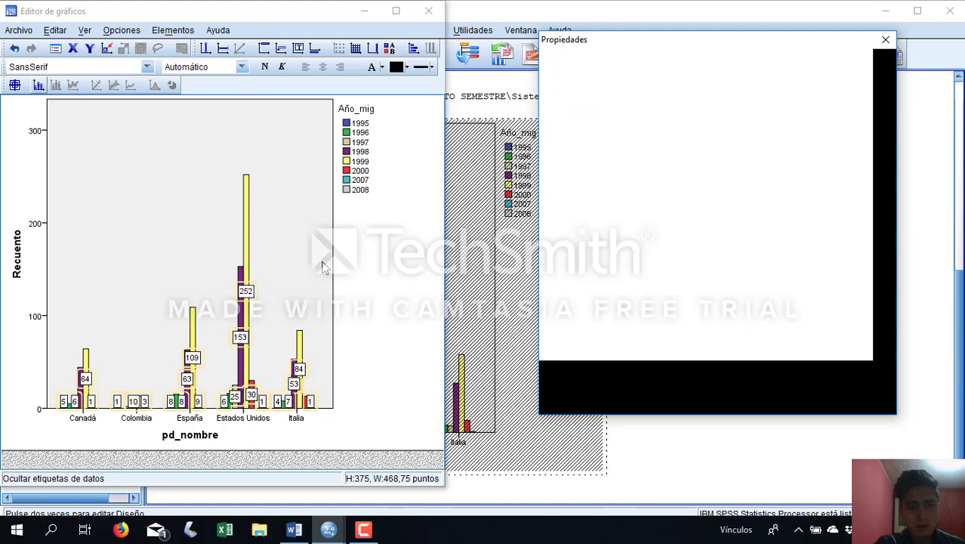
{"action": "left_click", "coordinate": [880, 38]}
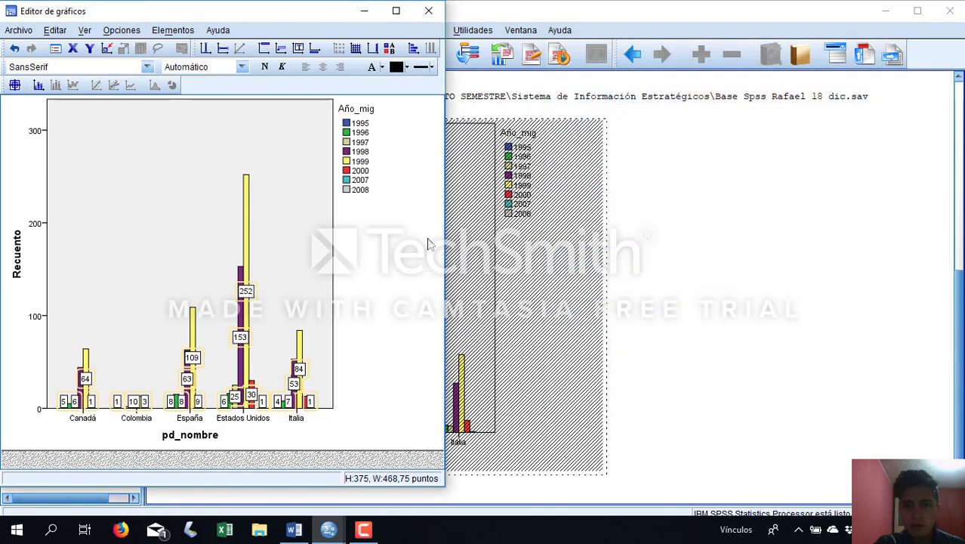
Sort the chart's Año_mig categories by value (Valor) in descending order (Descendente) and apply the change
{"action": "right_click", "coordinate": [246, 223]}
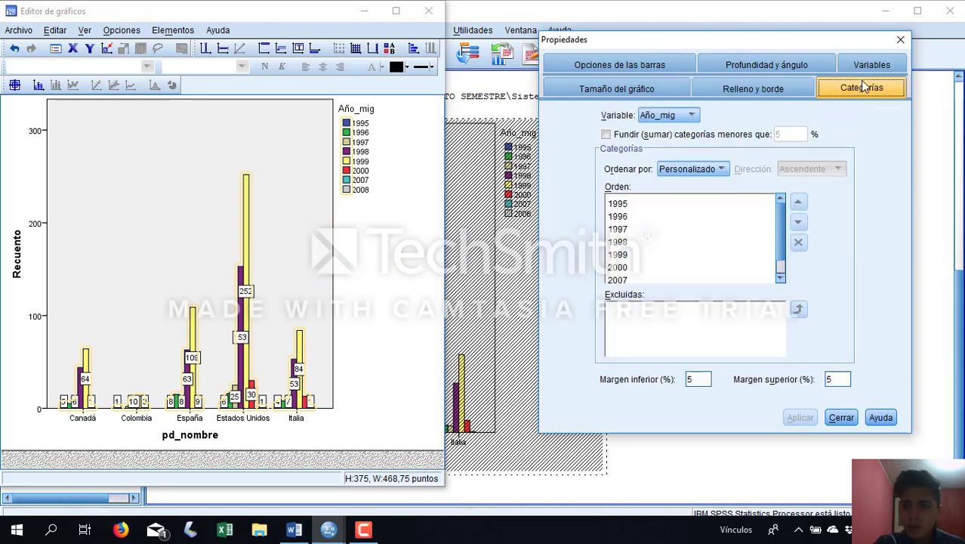
{"action": "left_click", "coordinate": [679, 117]}
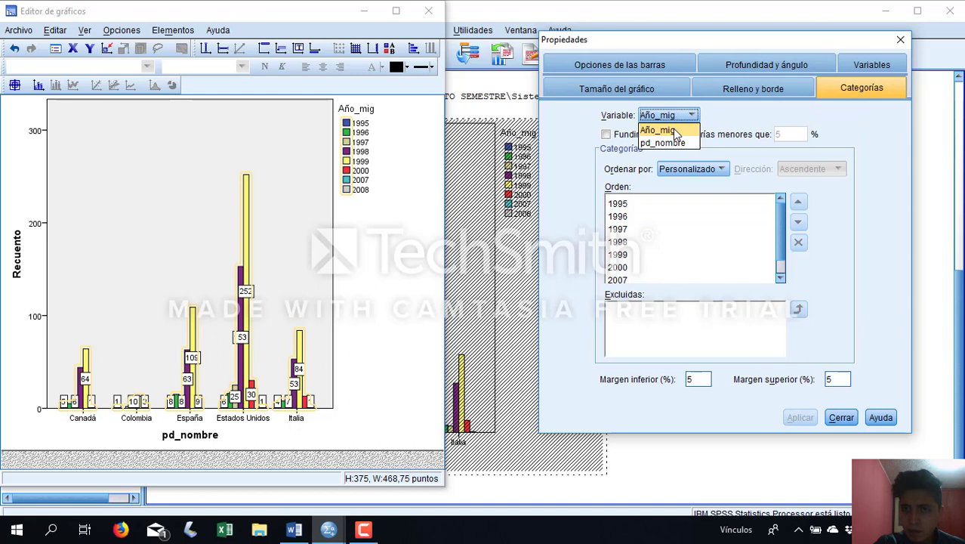
{"action": "left_click", "coordinate": [674, 132]}
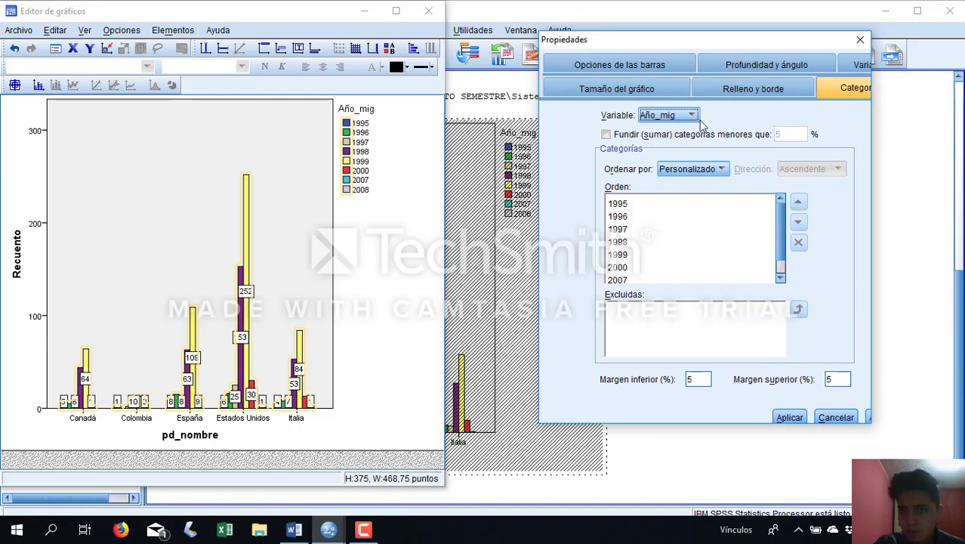
{"action": "left_click", "coordinate": [662, 149]}
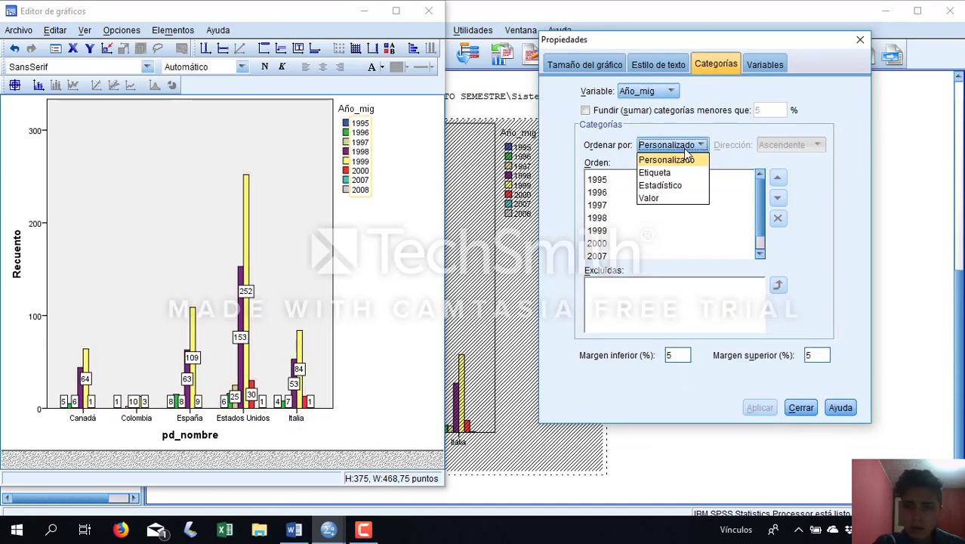
{"action": "left_click", "coordinate": [675, 198]}
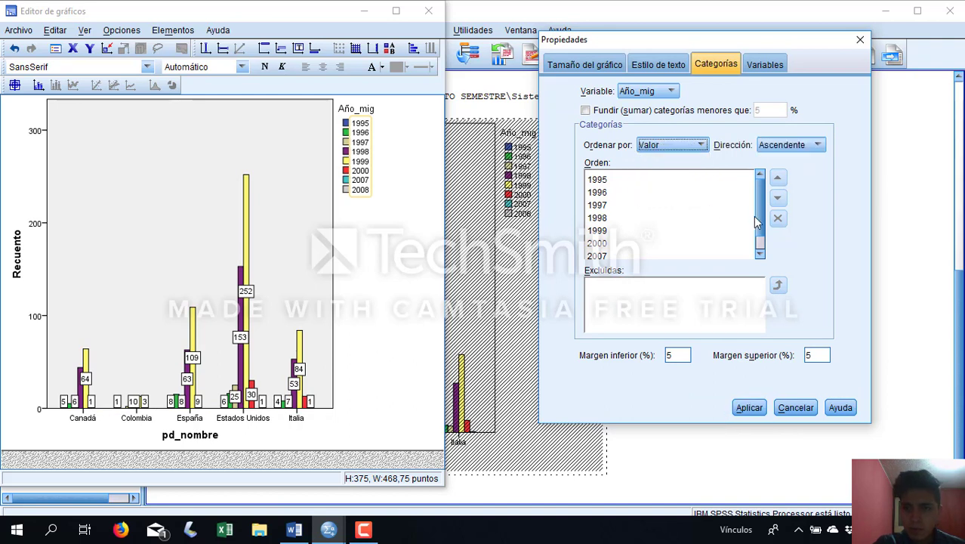
{"action": "left_click", "coordinate": [782, 146]}
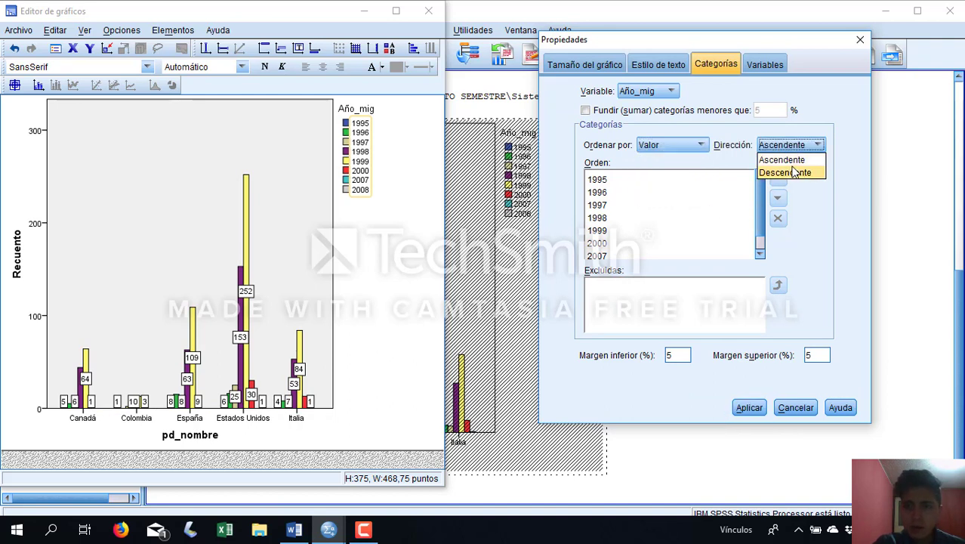
{"action": "left_click", "coordinate": [793, 172]}
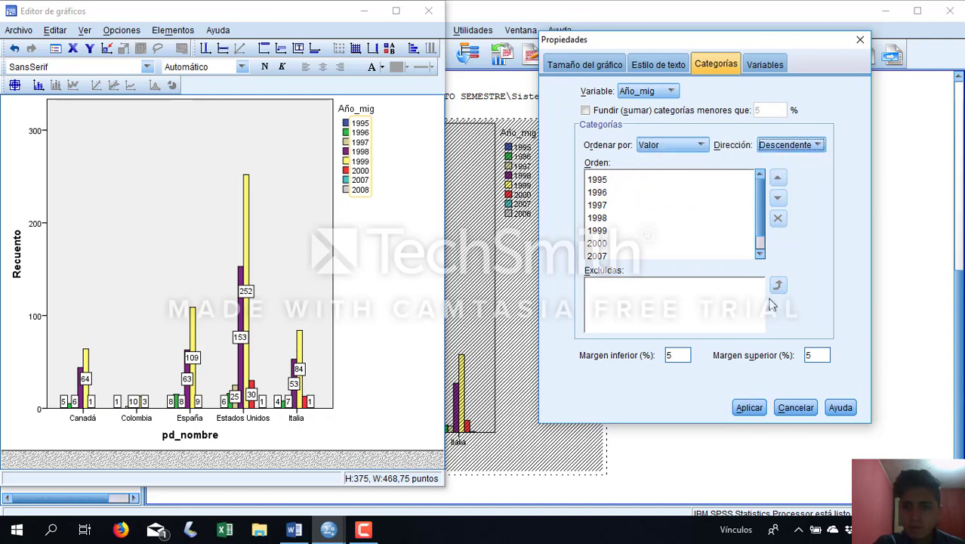
{"action": "left_click", "coordinate": [757, 409]}
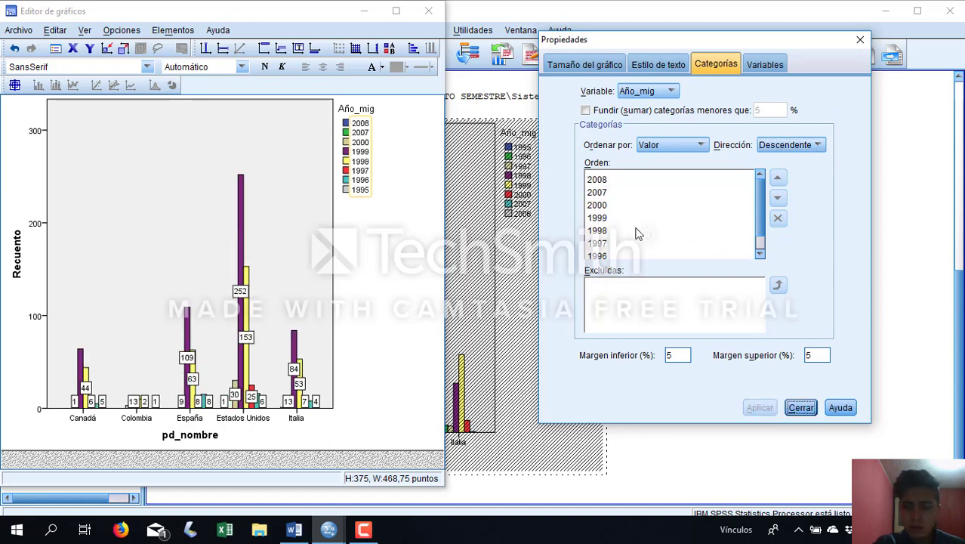
Exclude the years 1999, 1998, 1997, 1996 and 1995 from the chart's Año_mig categories and apply the change
{"action": "left_click", "coordinate": [617, 182]}
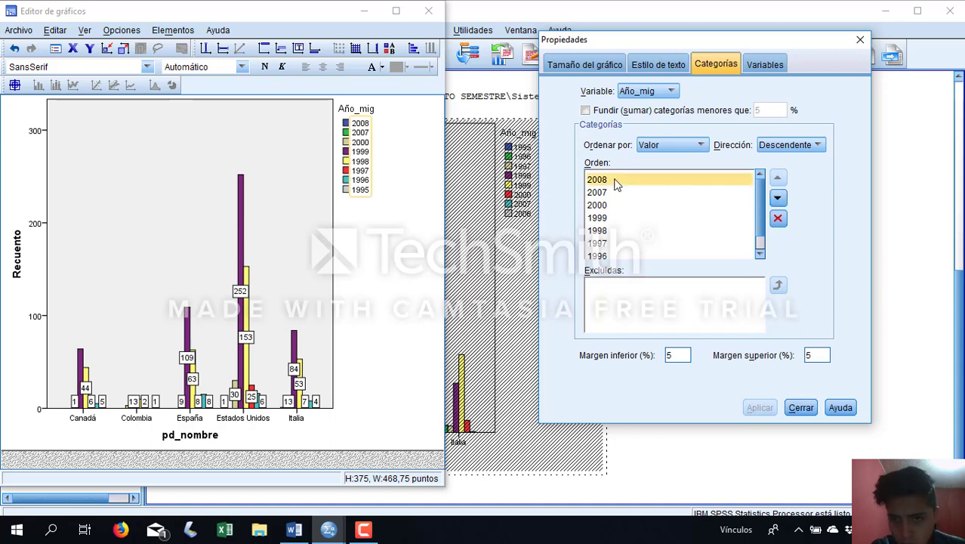
{"action": "key", "text": "Down"}
{"action": "key", "text": "Down"}
{"action": "key", "text": "Down"}
{"action": "key", "text": "Up"}
{"action": "key", "text": "Up"}
{"action": "key", "text": "Up"}
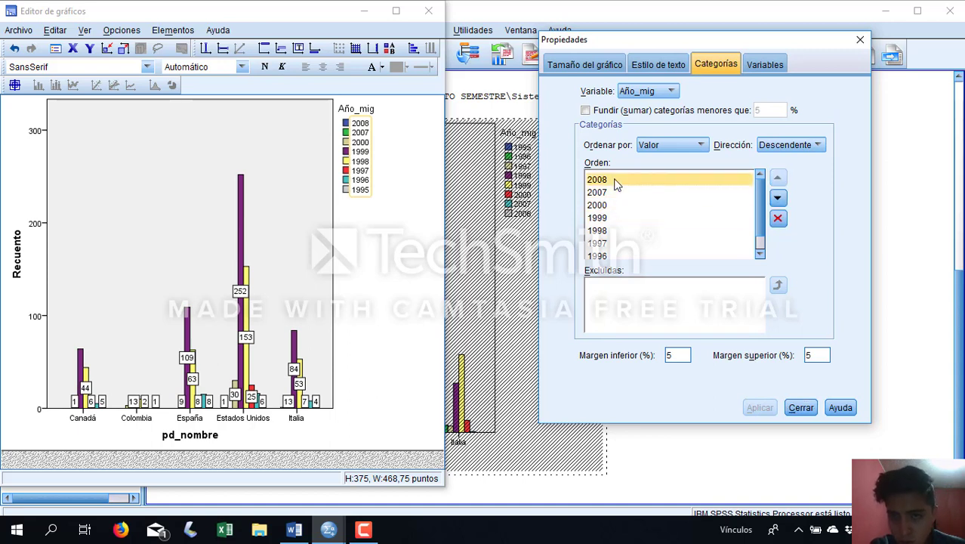
{"action": "key", "text": "Down"}
{"action": "key", "text": "Down"}
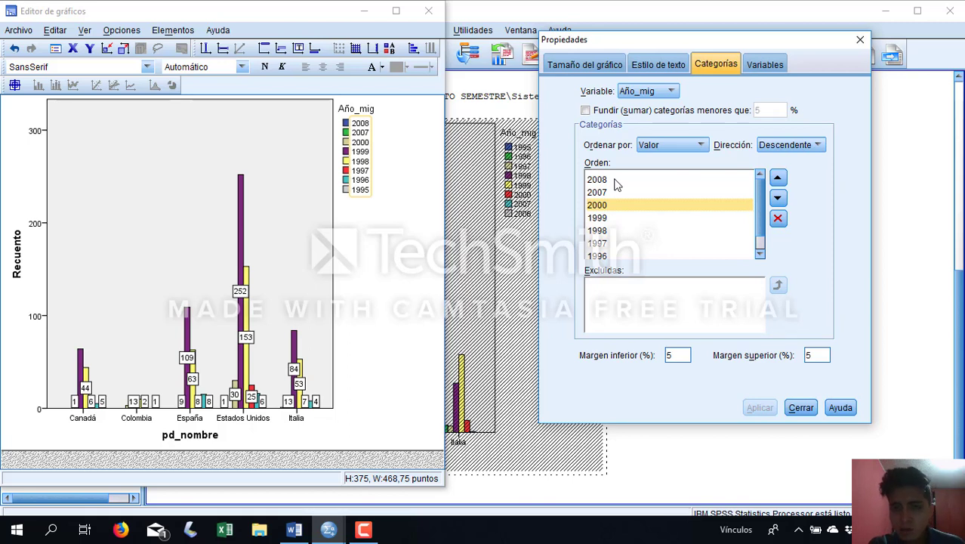
{"action": "key", "text": "Down"}
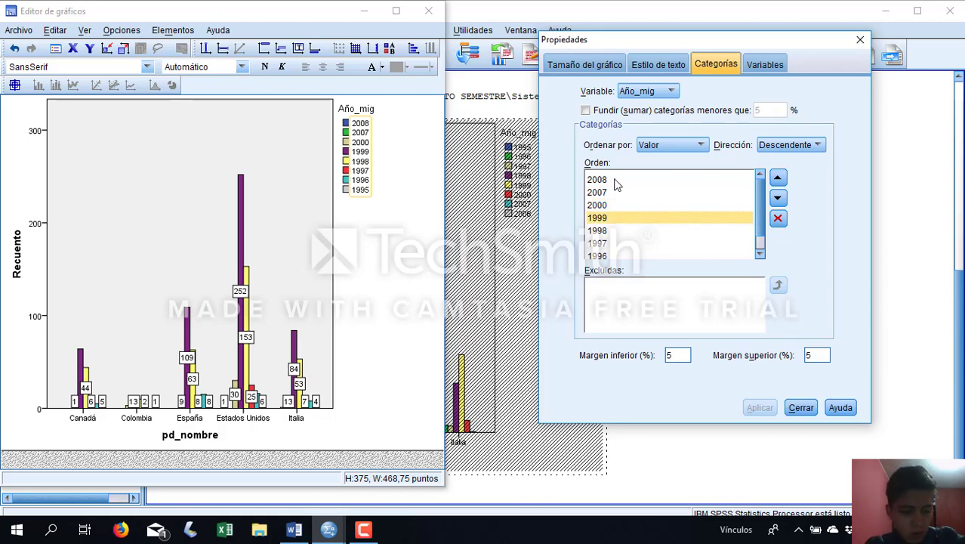
{"action": "key", "text": "shift+Down"}
{"action": "key", "text": "shift+Down"}
{"action": "key", "text": "shift+Down"}
{"action": "key", "text": "shift+Down"}
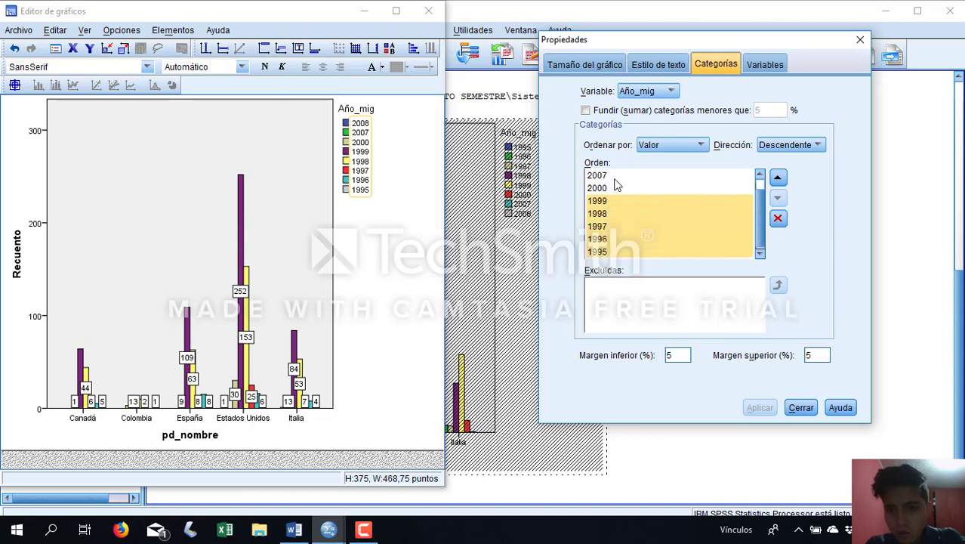
{"action": "scroll", "coordinate": [617, 184], "scroll_direction": "up", "scroll_amount": 1}
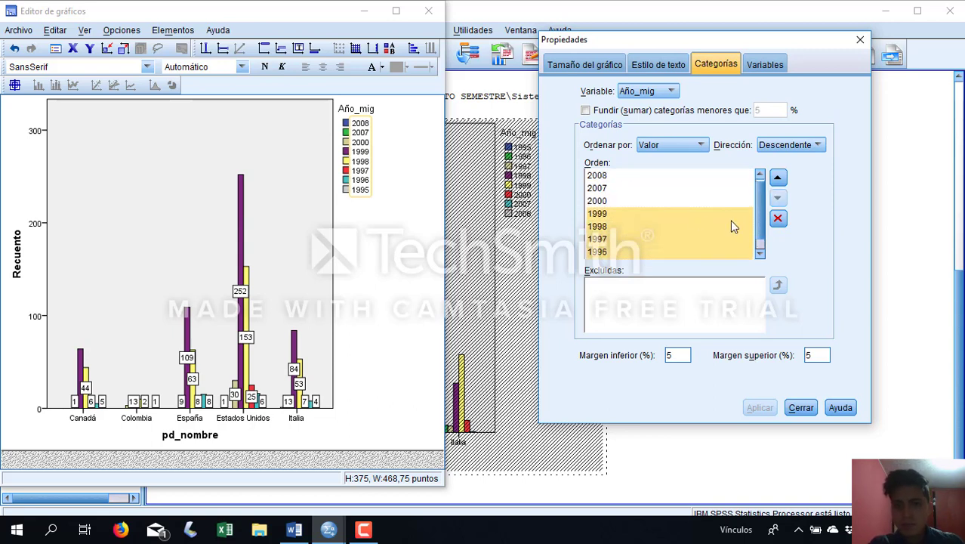
{"action": "left_click", "coordinate": [778, 218]}
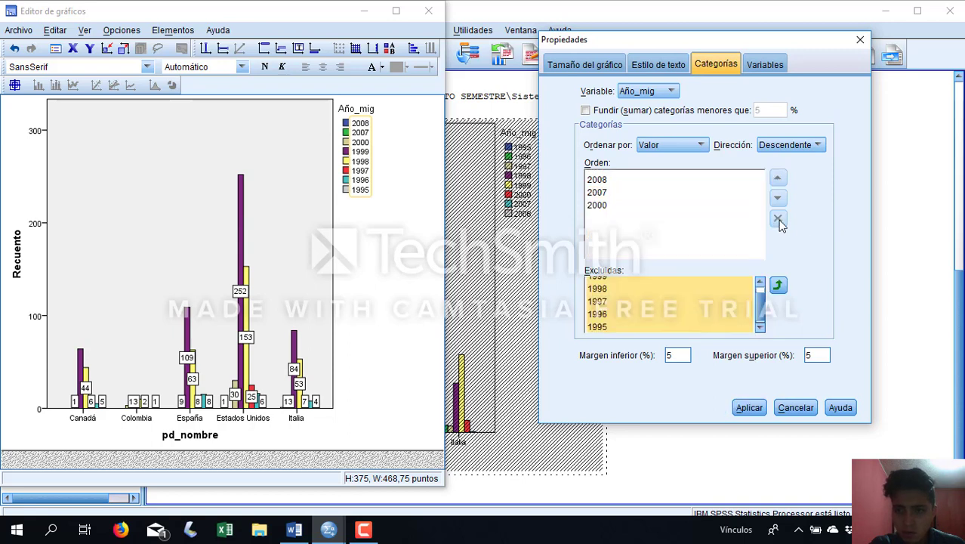
{"action": "left_click", "coordinate": [750, 408]}
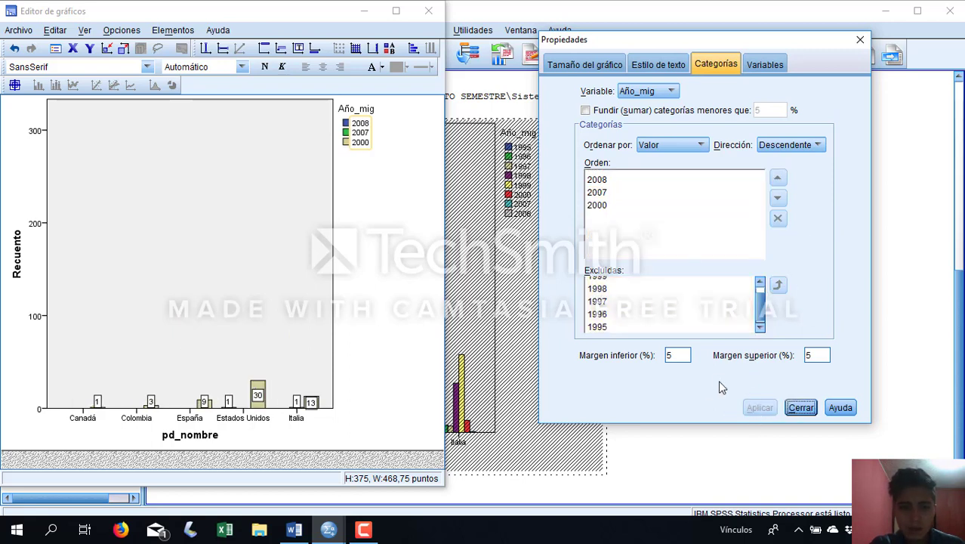
Close the chart's properties and chart editor windows, and return to the data editor
{"action": "left_click", "coordinate": [861, 40]}
{"action": "left_click", "coordinate": [429, 10]}
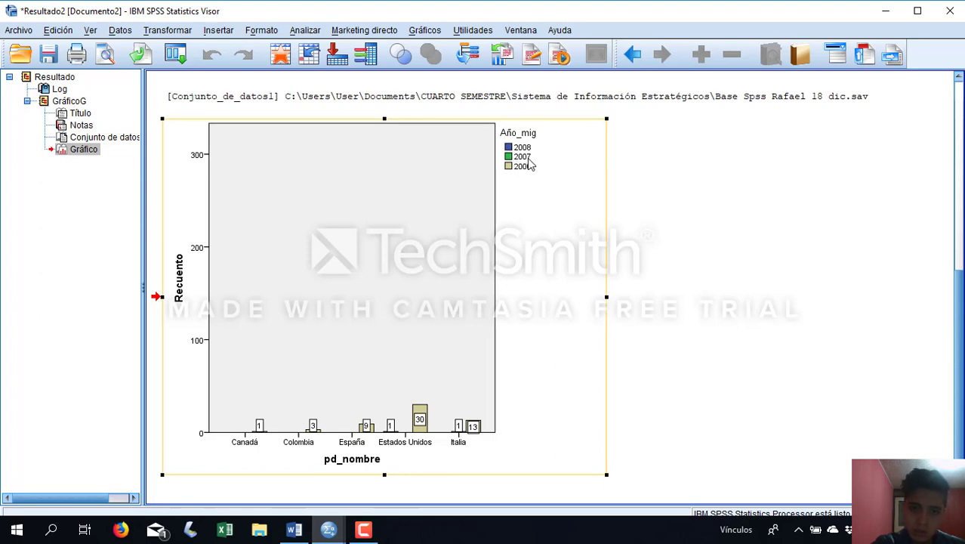
{"action": "left_click", "coordinate": [952, 9]}
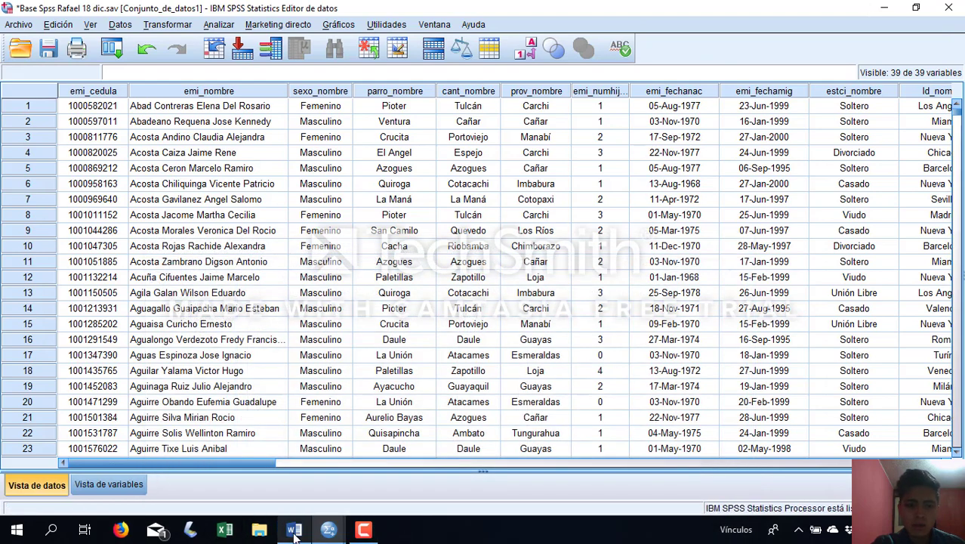
Switch to the Word document Consulta 11 and review the sample chart and the table required for emigrants to Colombia in 2000
{"action": "left_click", "coordinate": [293, 531]}
{"action": "scroll", "coordinate": [633, 367], "scroll_direction": "down", "scroll_amount": 5}
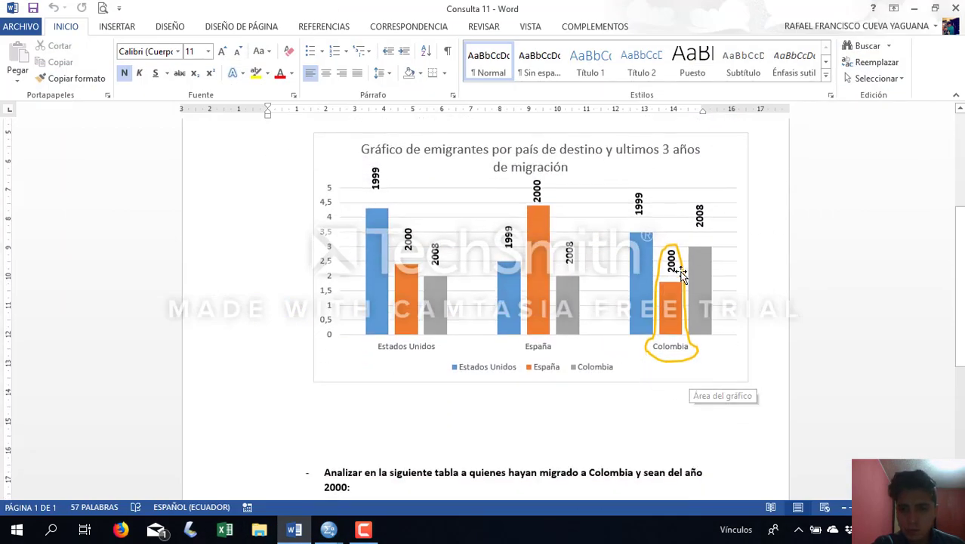
{"action": "scroll", "coordinate": [480, 487], "scroll_direction": "down", "scroll_amount": 2}
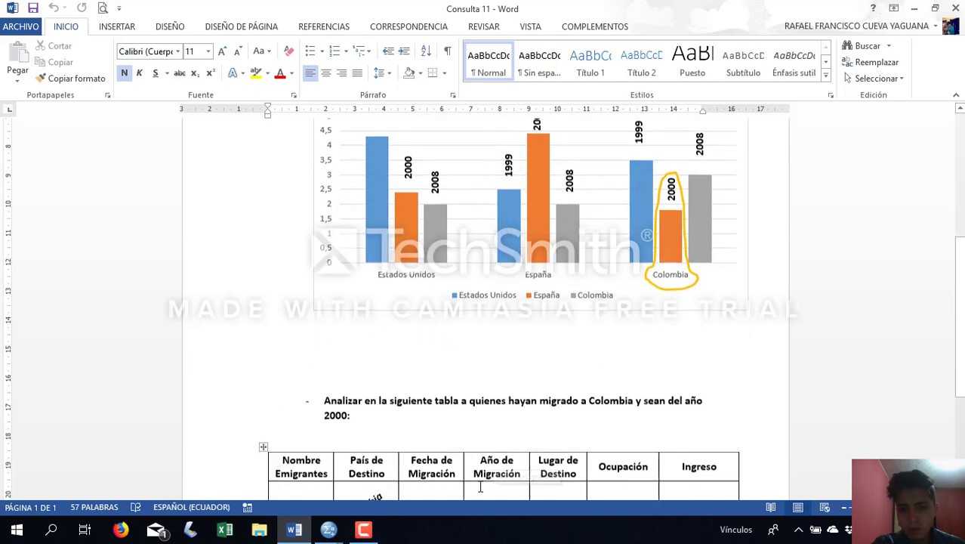
{"action": "scroll", "coordinate": [541, 360], "scroll_direction": "down", "scroll_amount": 3}
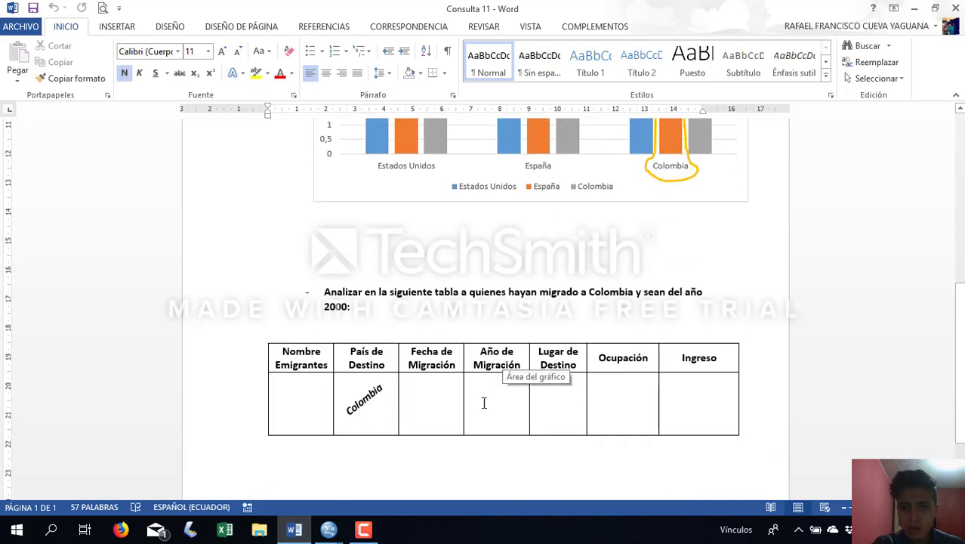
{"action": "scroll", "coordinate": [484, 403], "scroll_direction": "up", "scroll_amount": 3}
{"action": "scroll", "coordinate": [673, 287], "scroll_direction": "up", "scroll_amount": 2}
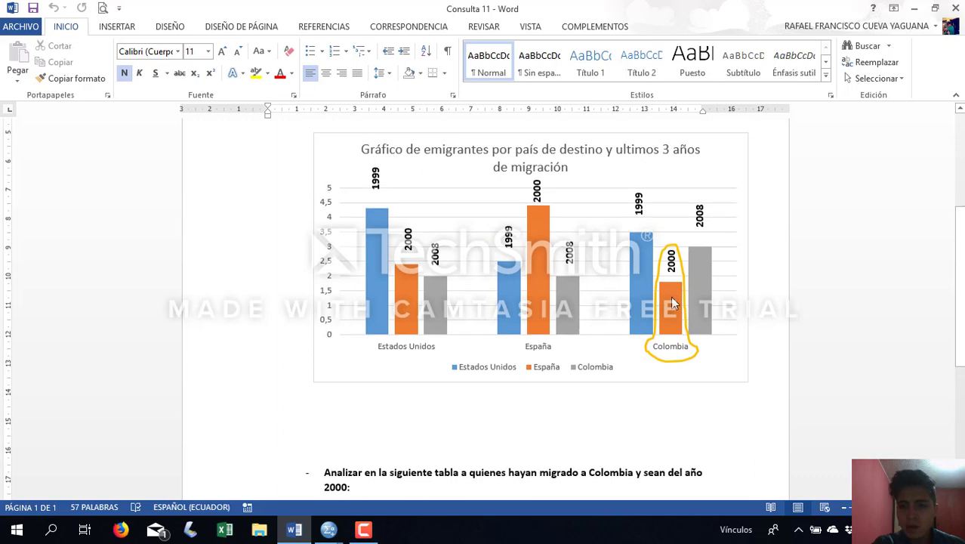
{"action": "scroll", "coordinate": [672, 304], "scroll_direction": "down", "scroll_amount": 5}
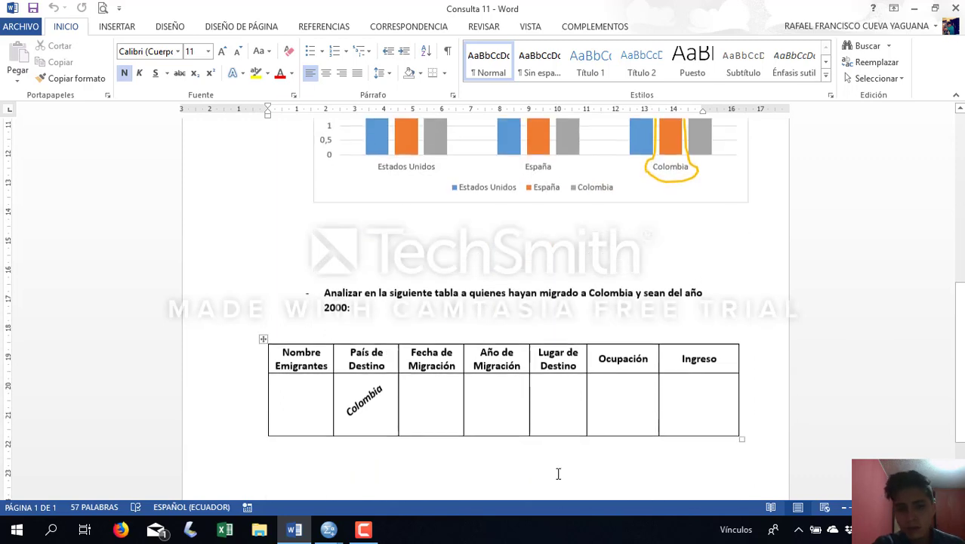
{"action": "left_click", "coordinate": [272, 399]}
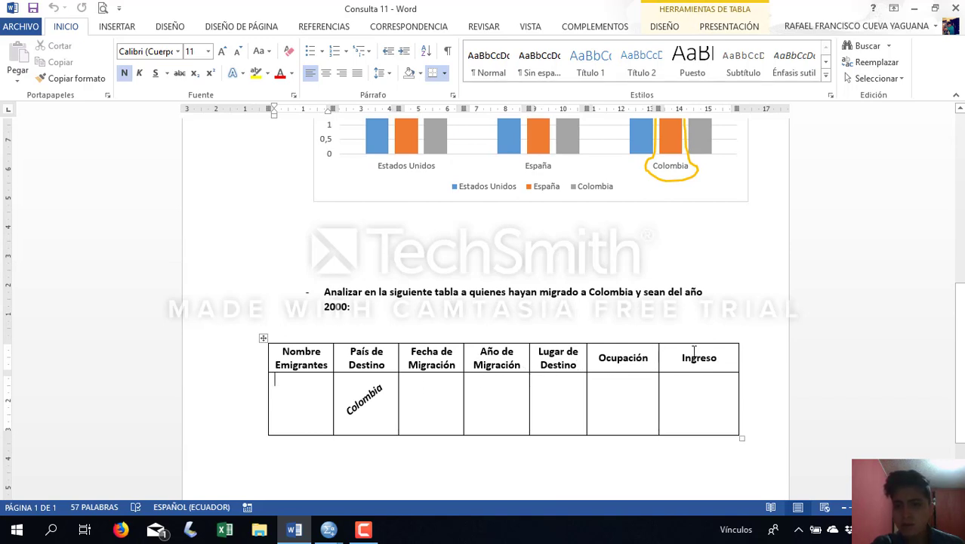
{"action": "left_click", "coordinate": [913, 8]}
Check the edited bar chart in the SPSS output viewer, focusing on Colombia, and return to the data editor
{"action": "mouse_move", "coordinate": [329, 530]}
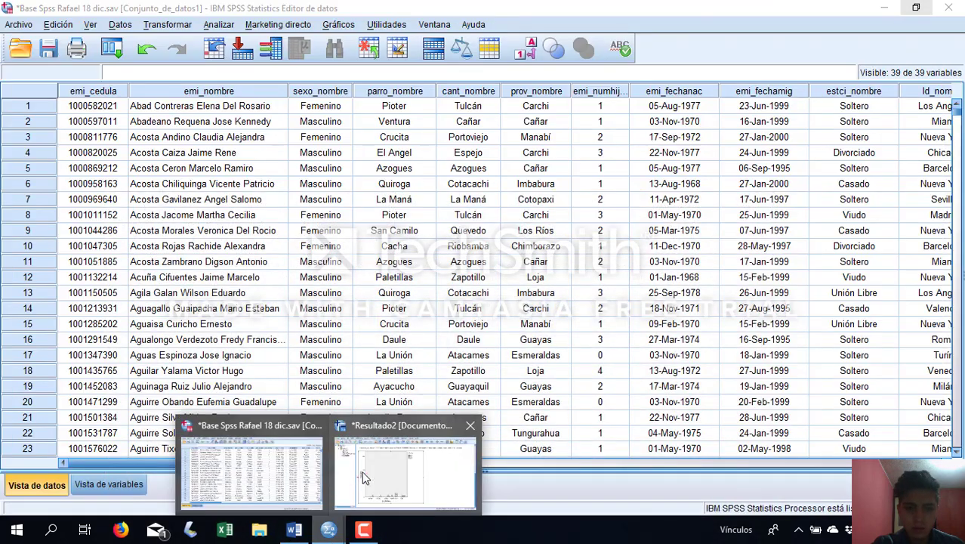
{"action": "left_click", "coordinate": [401, 438]}
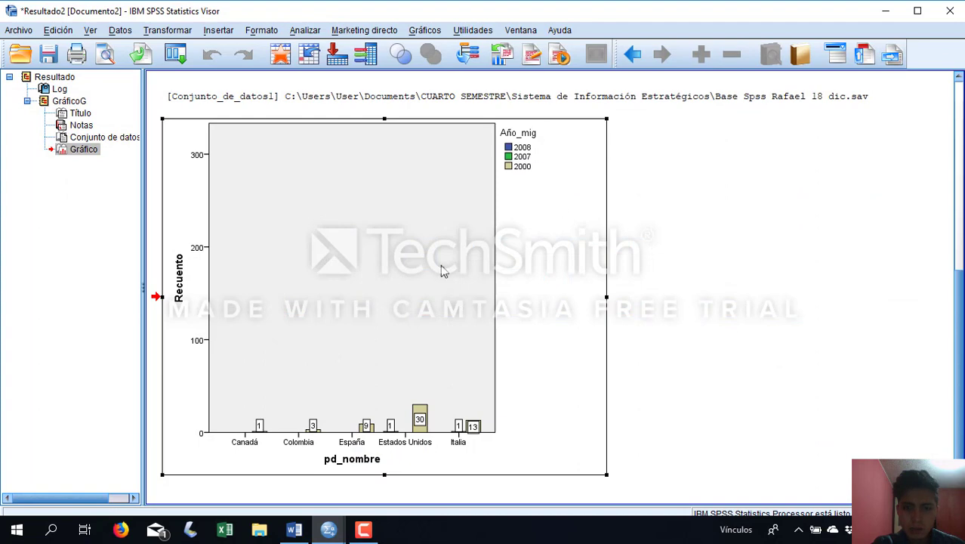
{"action": "left_click", "coordinate": [341, 435]}
{"action": "left_click", "coordinate": [886, 11]}
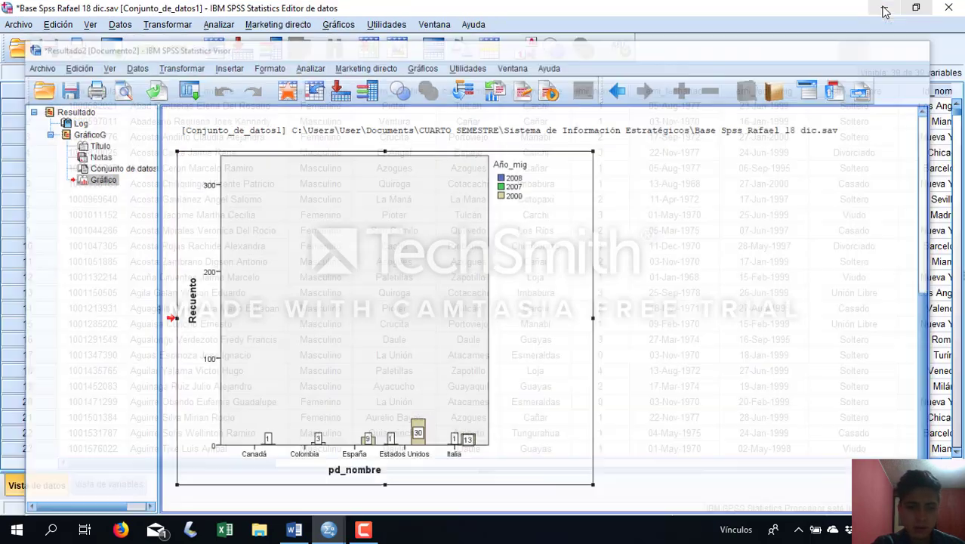
{"action": "right_click", "coordinate": [204, 322]}
{"action": "left_click", "coordinate": [284, 185]}
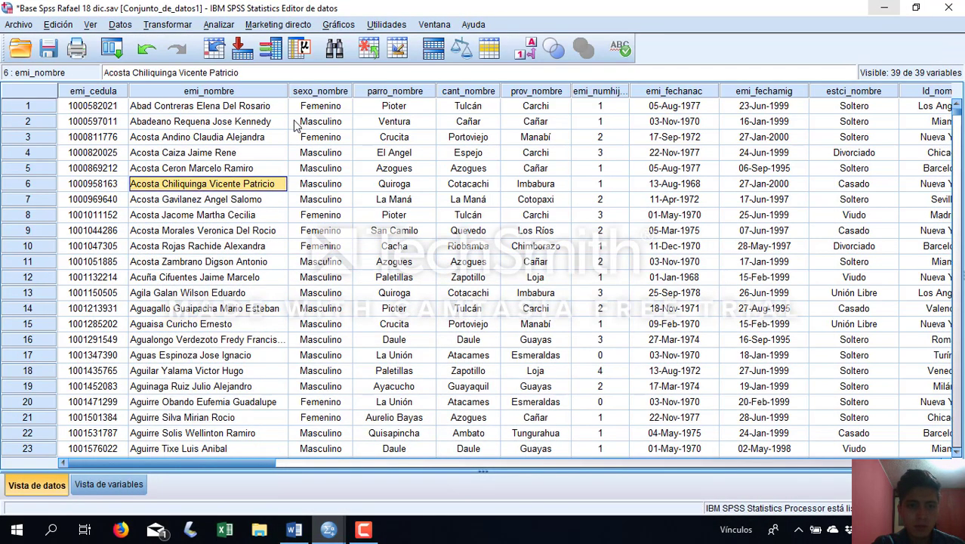
{"action": "left_click", "coordinate": [296, 122]}
{"action": "left_click", "coordinate": [258, 109]}
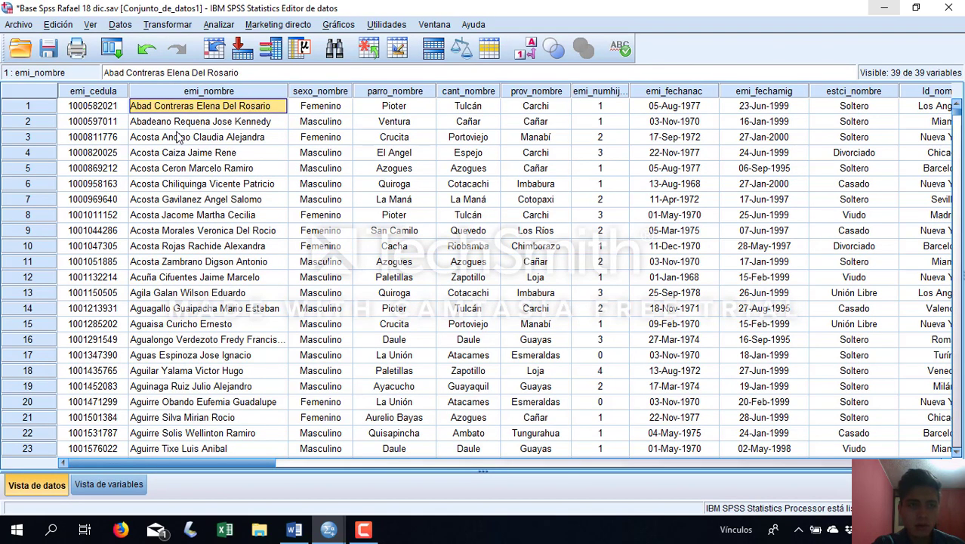
Set up a conditional case selection (Seleccionar casos) with the expression pd_nombre = "Colombia"
{"action": "left_click", "coordinate": [121, 25]}
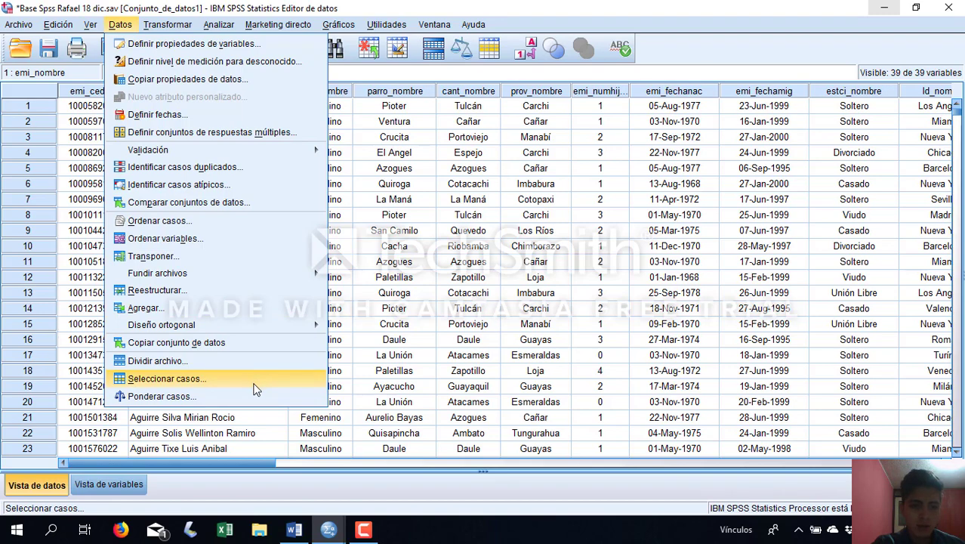
{"action": "left_click", "coordinate": [166, 378]}
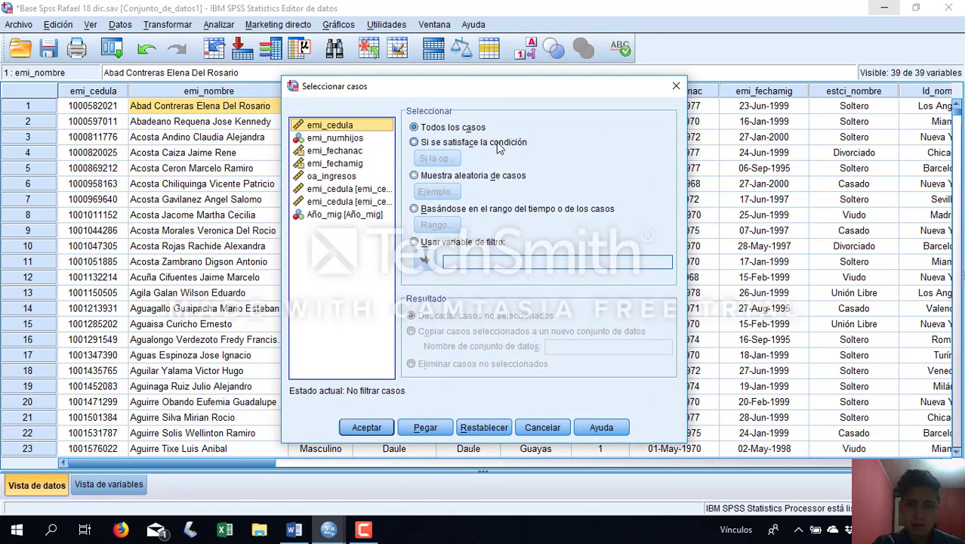
{"action": "left_click", "coordinate": [497, 145]}
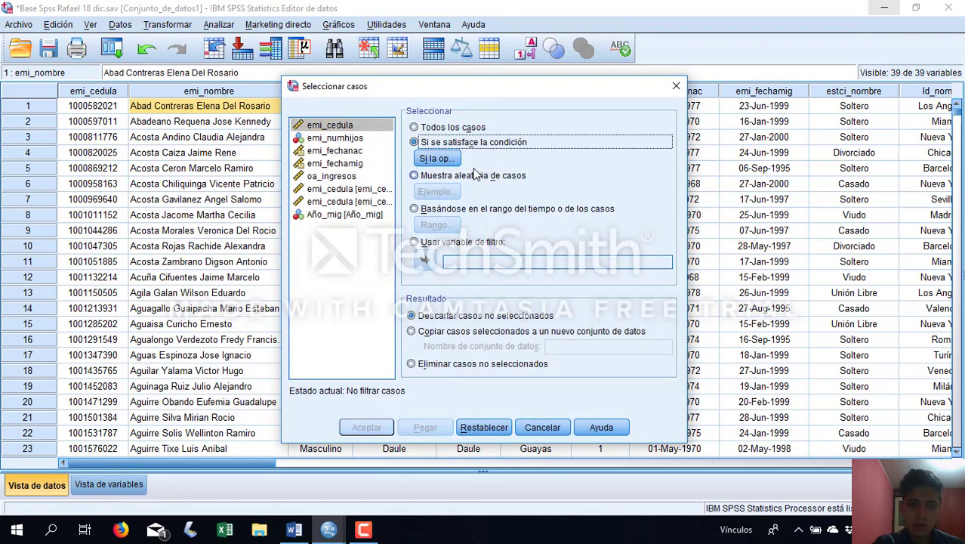
{"action": "left_click", "coordinate": [438, 158]}
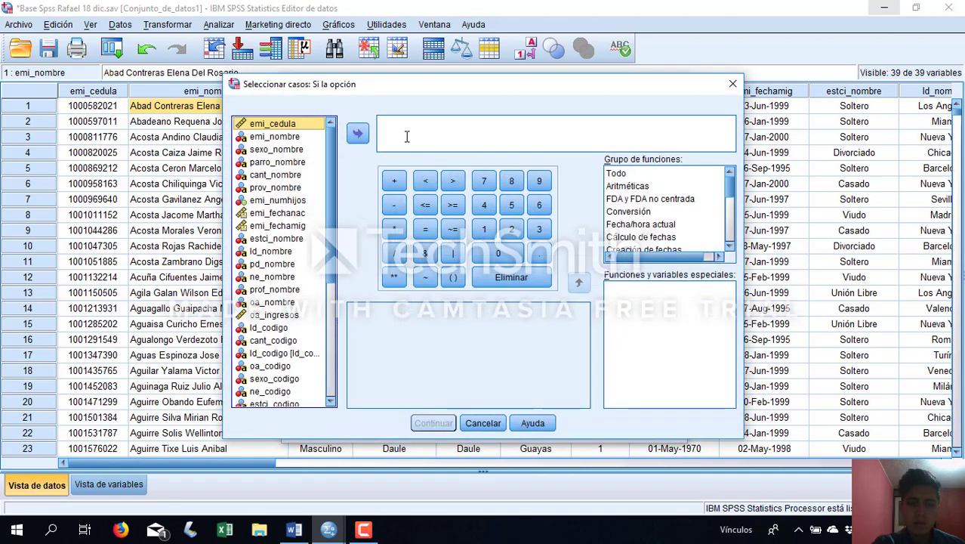
{"action": "left_click", "coordinate": [274, 264]}
{"action": "left_click", "coordinate": [357, 133]}
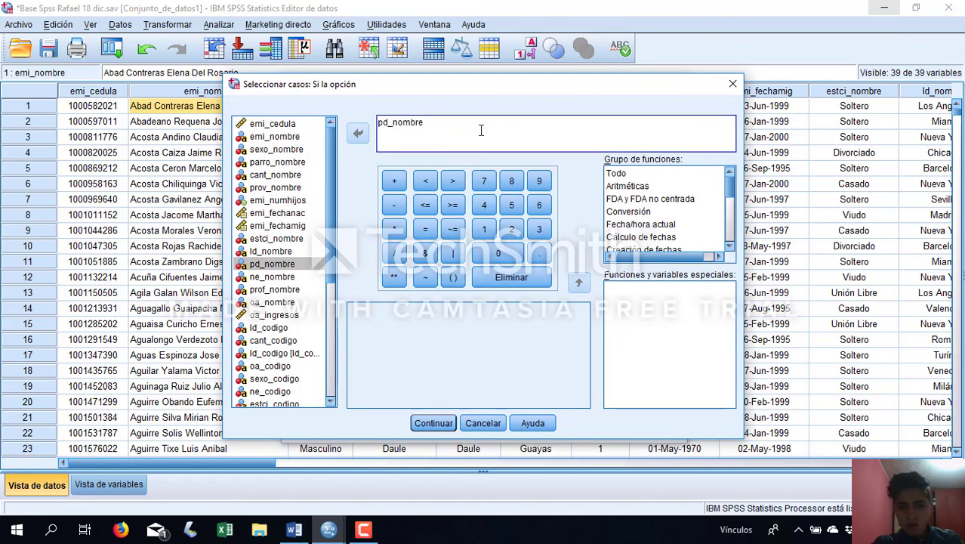
{"action": "left_click", "coordinate": [424, 231]}
{"action": "type", "text": "\""}
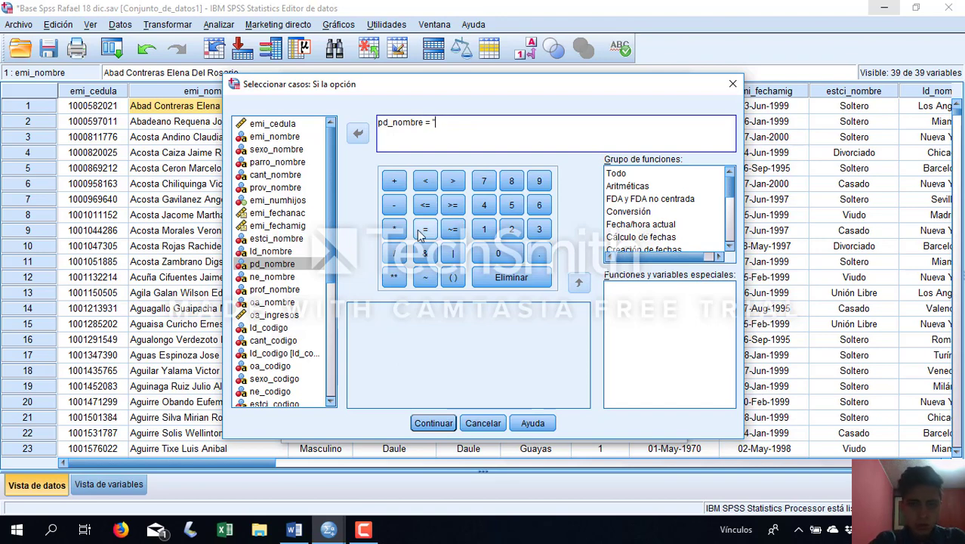
{"action": "type", "text": "Colombi"}
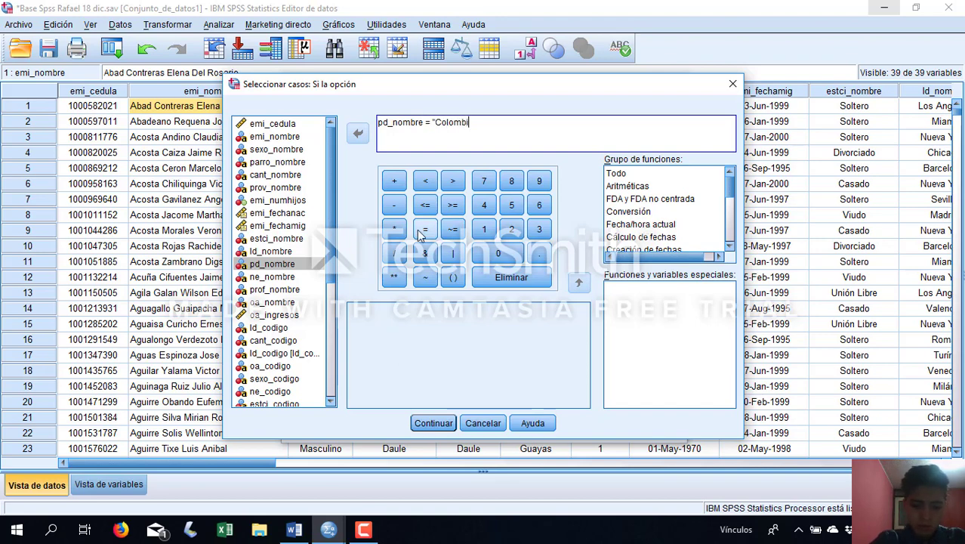
{"action": "type", "text": "a\""}
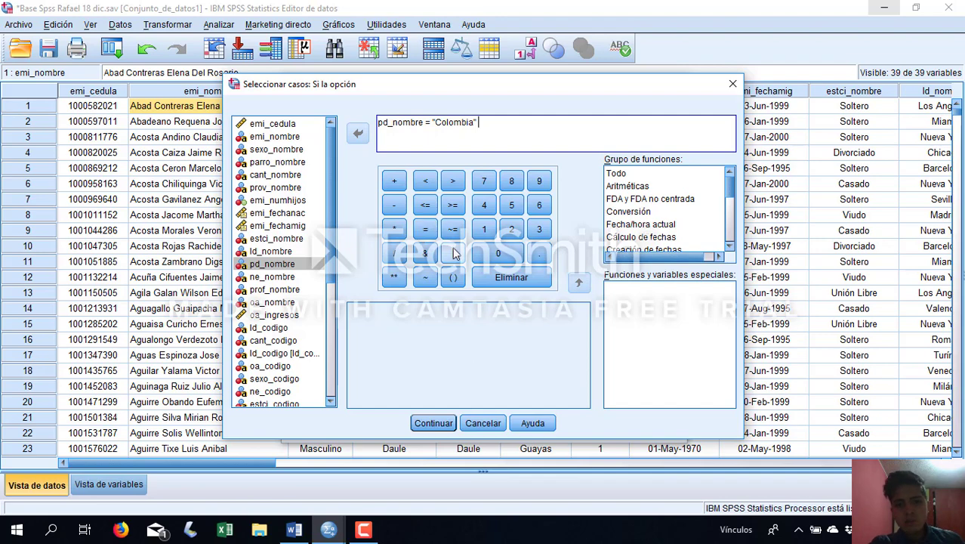
Extend the selection condition with & Año_mig = 2000, apply the filter and return to the data editor
{"action": "left_click", "coordinate": [435, 256]}
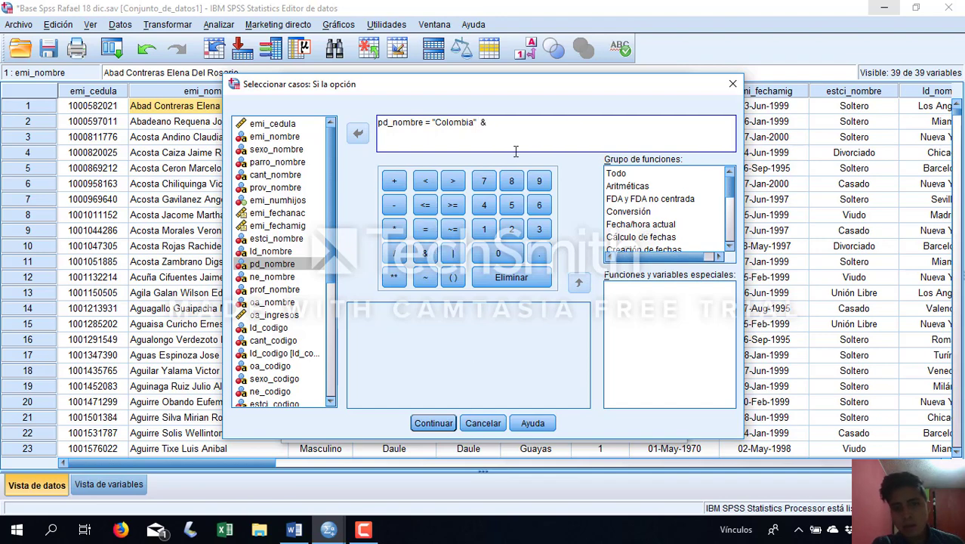
{"action": "left_click_drag", "start_coordinate": [330, 261], "coordinate": [328, 385]}
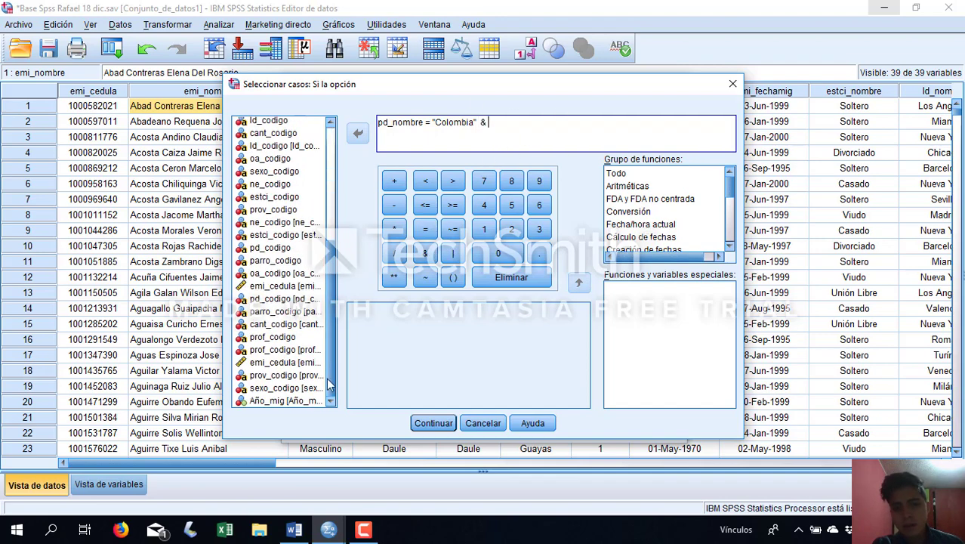
{"action": "left_click", "coordinate": [284, 401]}
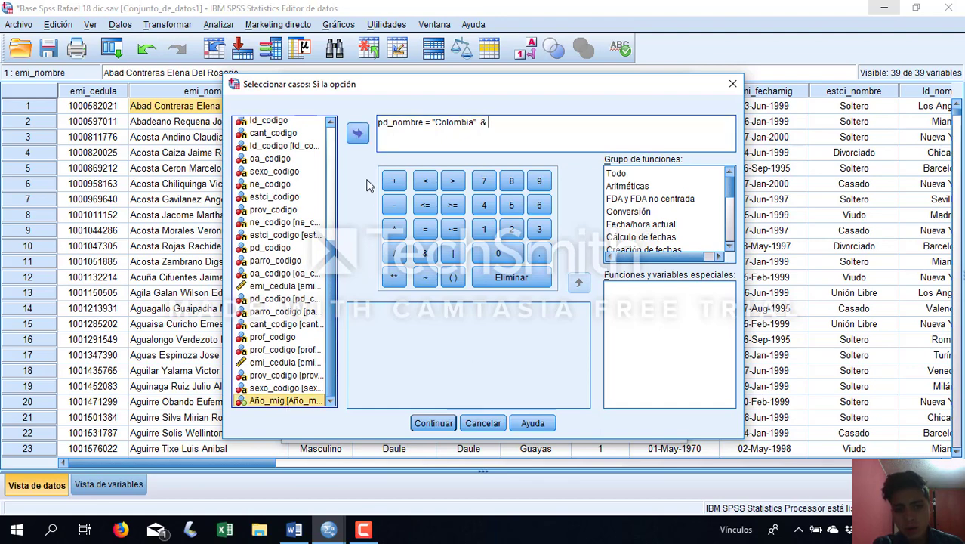
{"action": "left_click", "coordinate": [357, 133]}
{"action": "left_click", "coordinate": [426, 237]}
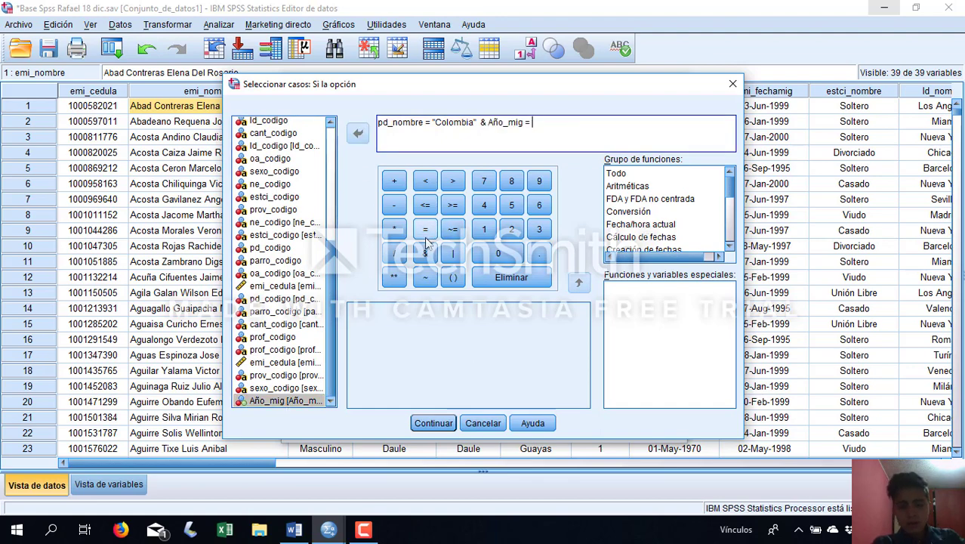
{"action": "type", "text": "2000"}
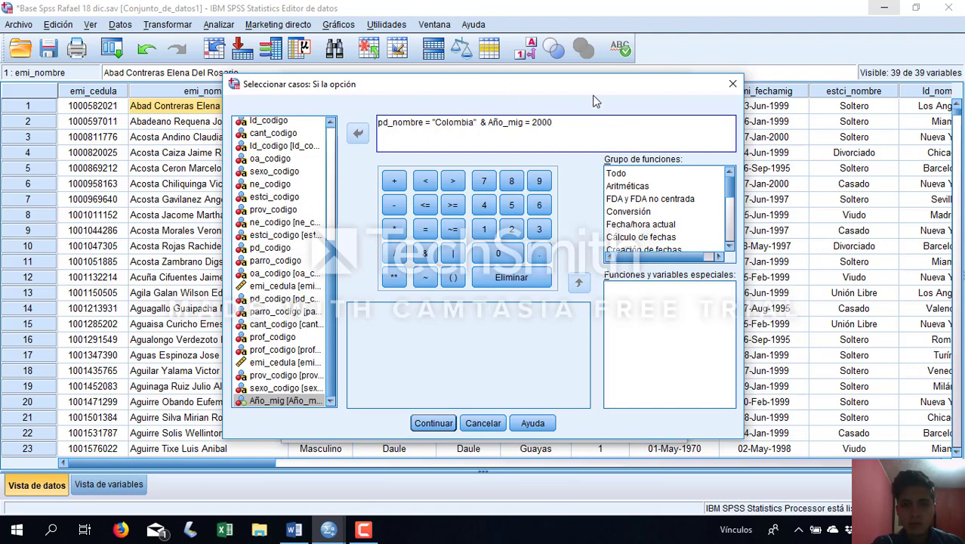
{"action": "left_click", "coordinate": [433, 423]}
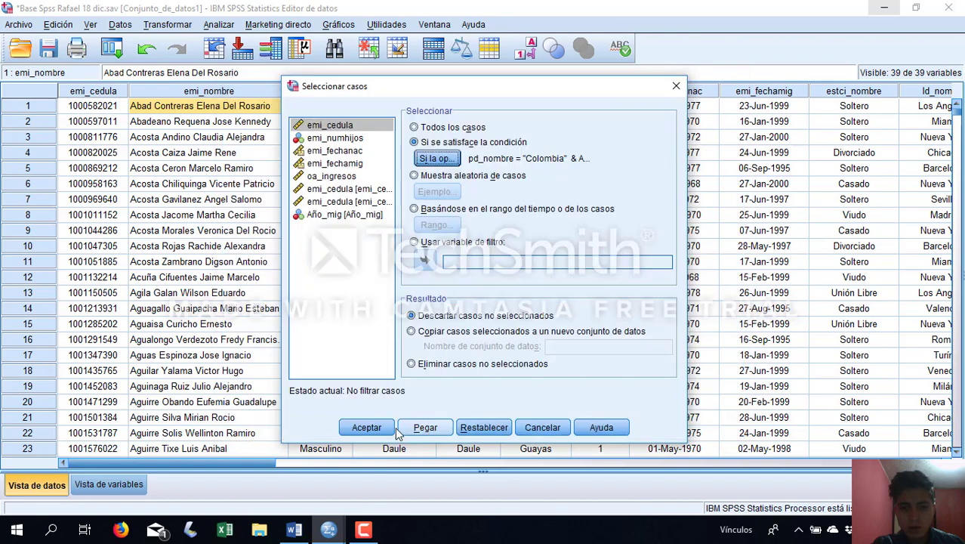
{"action": "left_click", "coordinate": [381, 428]}
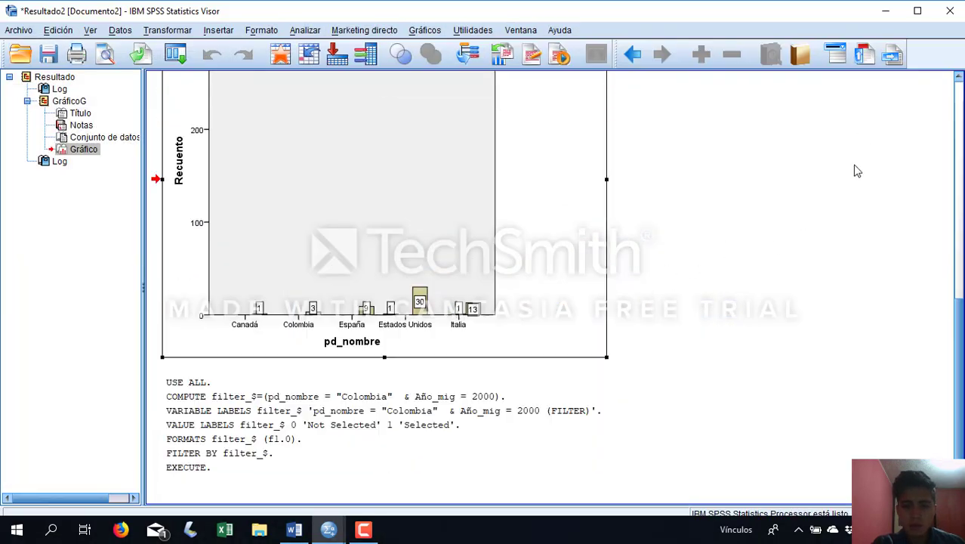
{"action": "left_click", "coordinate": [887, 11]}
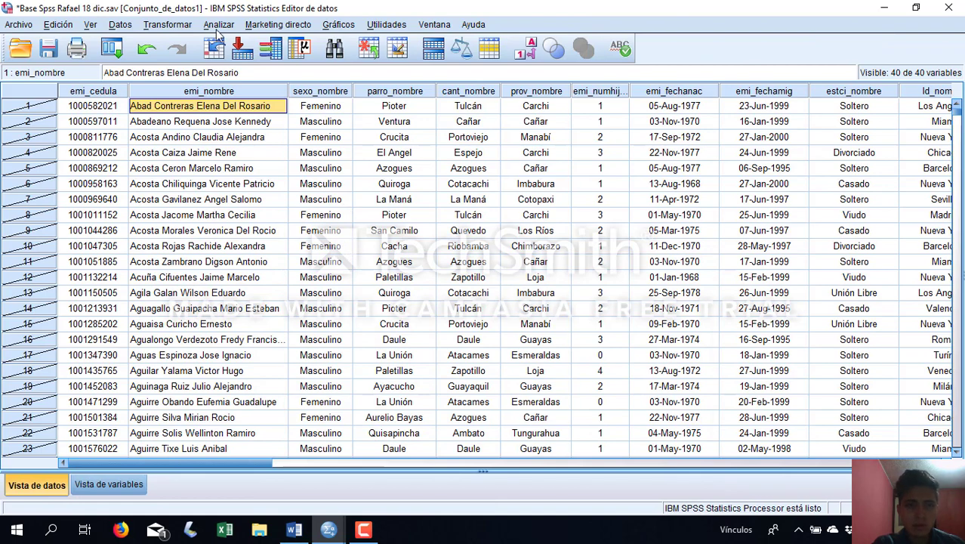
Start a case summary (Resúmenes de casos) and add emi_nombre, pd_nombre and emi_fechamig as its variables
{"action": "left_click", "coordinate": [218, 25]}
{"action": "mouse_move", "coordinate": [213, 47]}
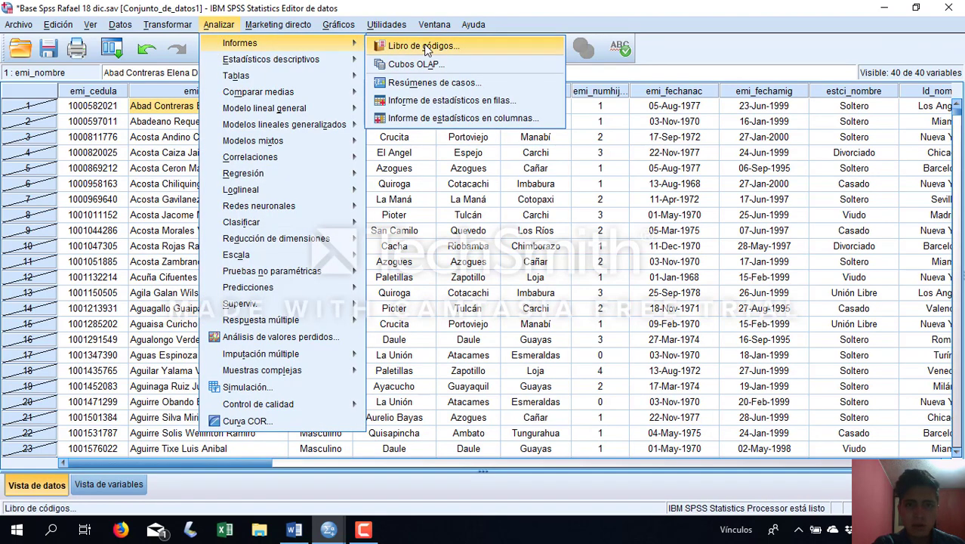
{"action": "left_click", "coordinate": [525, 81]}
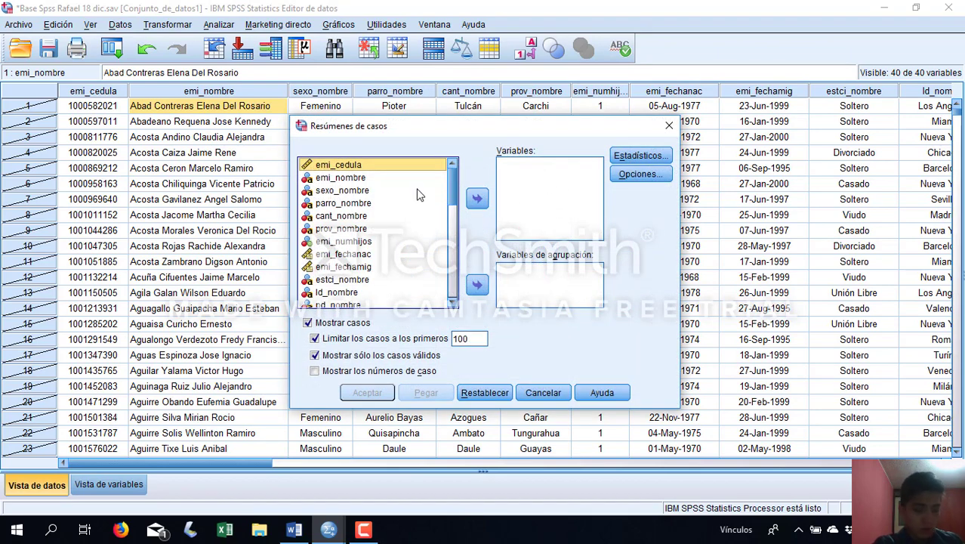
{"action": "left_click", "coordinate": [350, 178]}
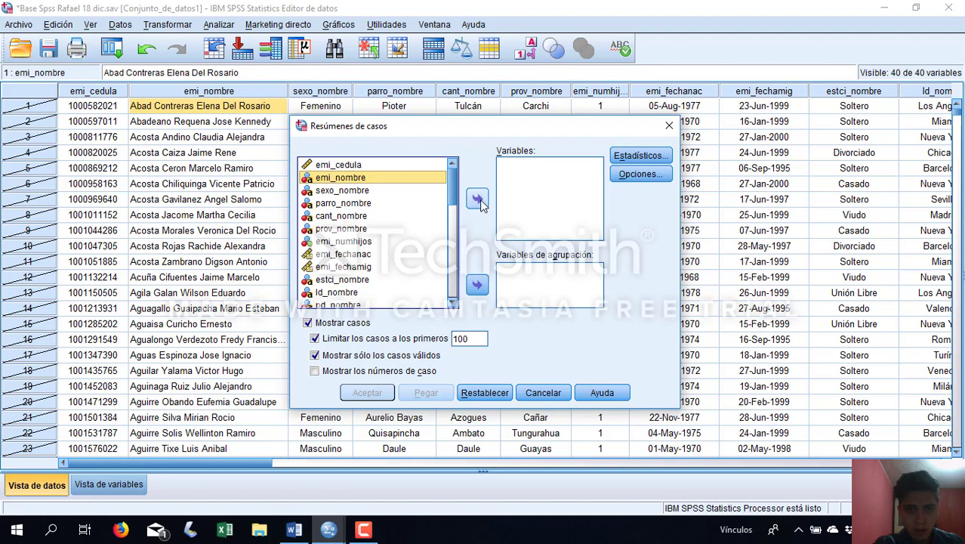
{"action": "left_click", "coordinate": [477, 199]}
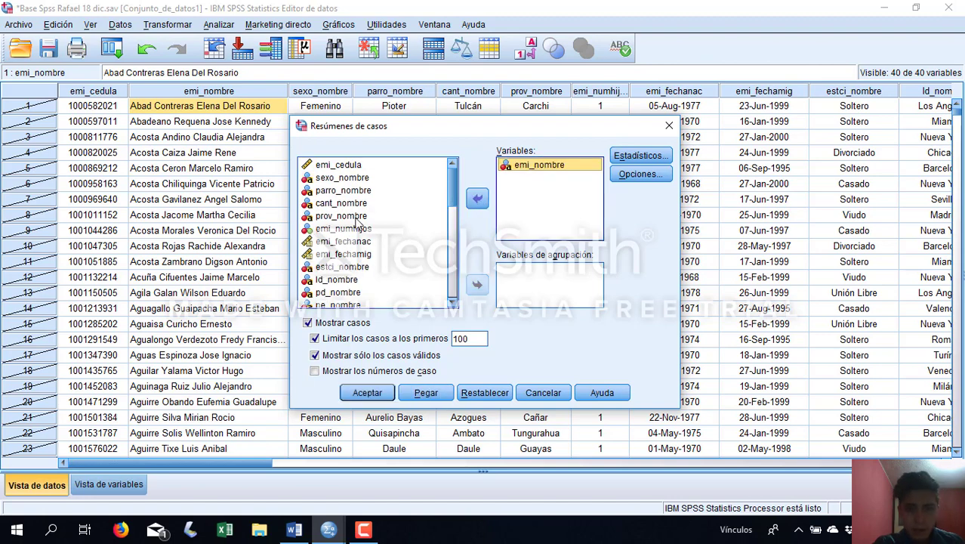
{"action": "left_click", "coordinate": [340, 293]}
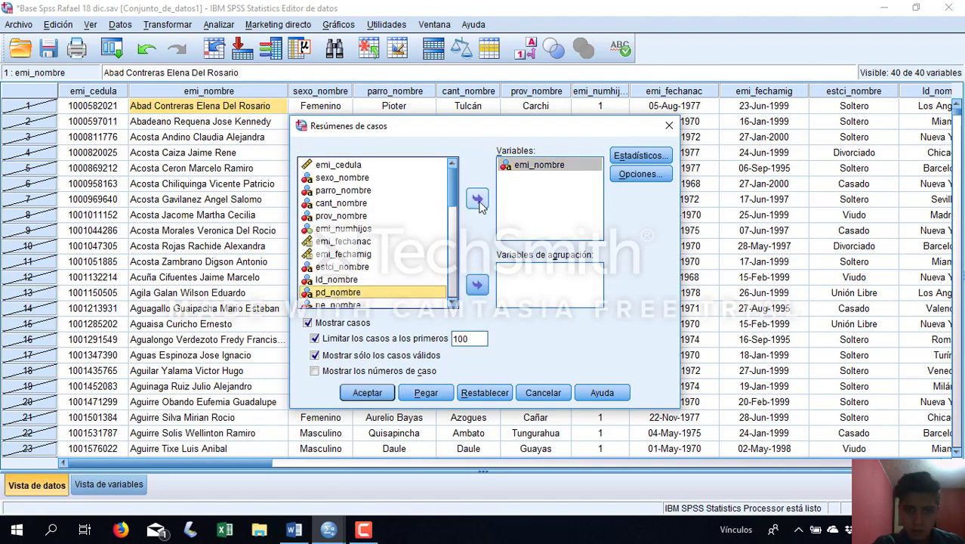
{"action": "left_click", "coordinate": [477, 199]}
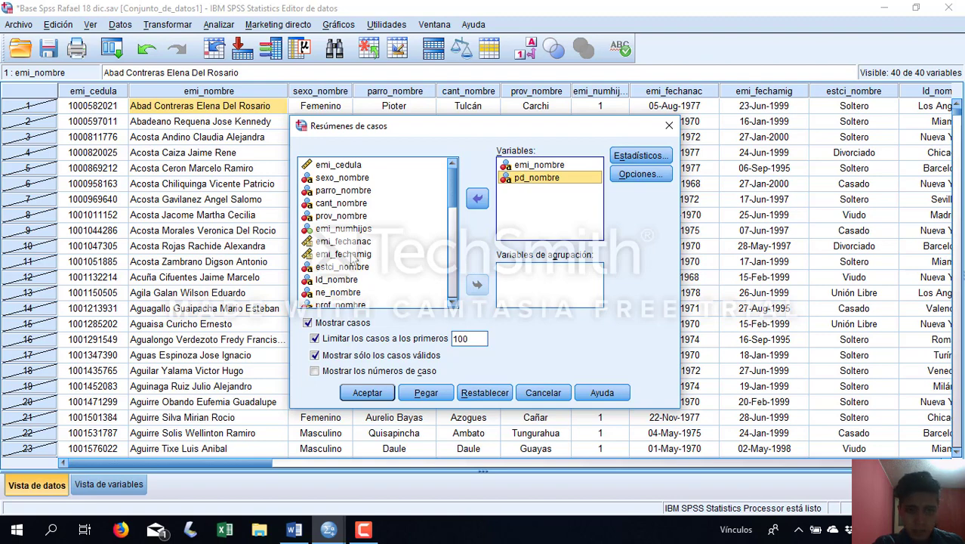
{"action": "left_click", "coordinate": [356, 254]}
{"action": "left_click", "coordinate": [477, 199]}
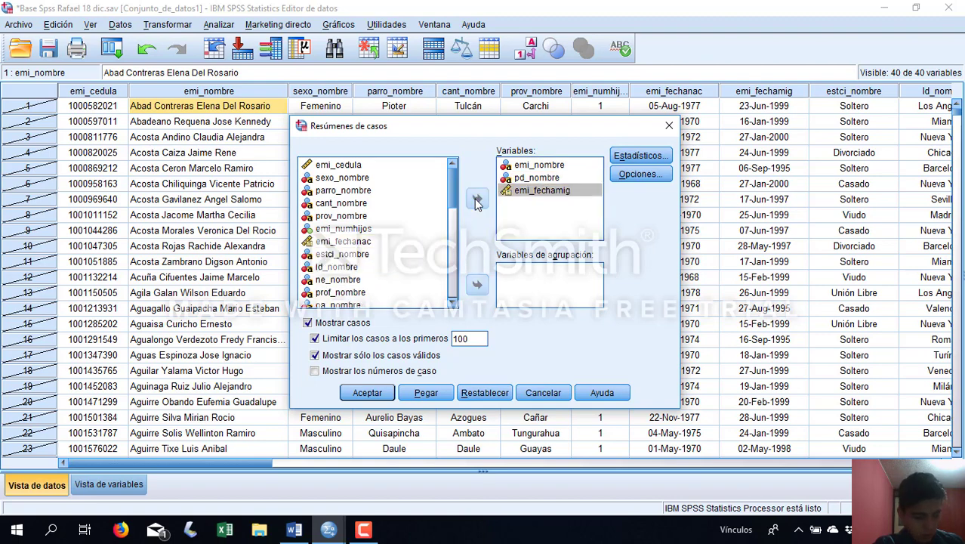
Add Año_mig and ld_nombre to the variables of the case summary
{"action": "scroll", "coordinate": [364, 268], "scroll_direction": "down", "scroll_amount": 5}
{"action": "left_click", "coordinate": [356, 289]}
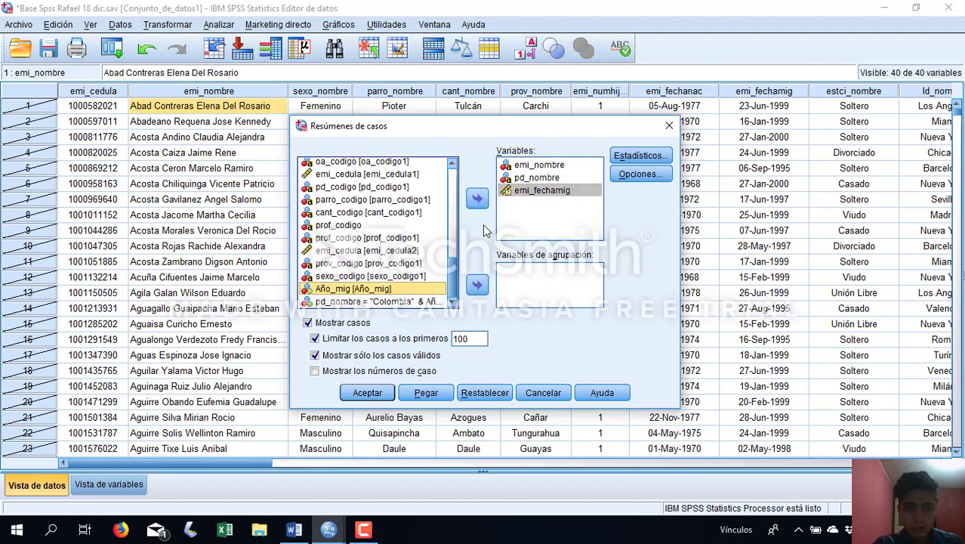
{"action": "left_click", "coordinate": [476, 198]}
{"action": "scroll", "coordinate": [355, 249], "scroll_direction": "up", "scroll_amount": 10}
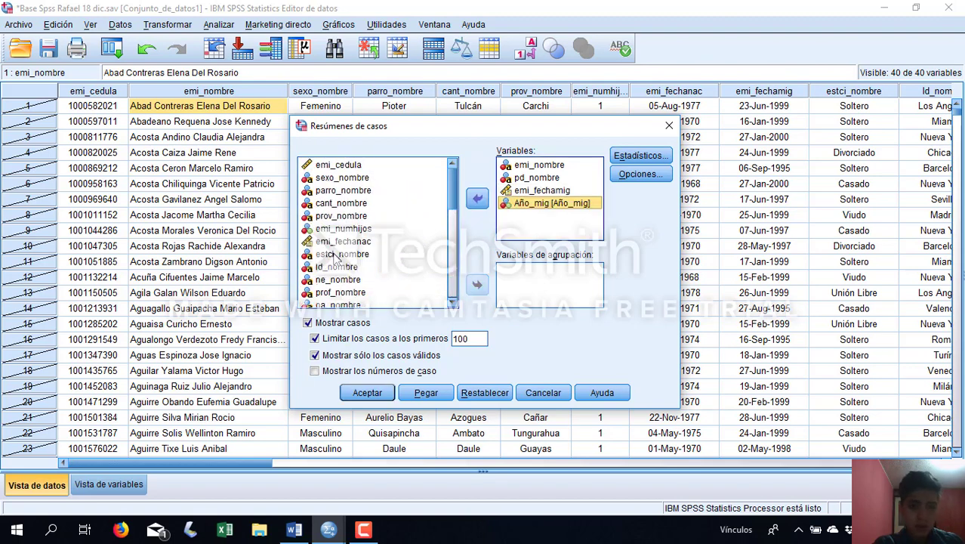
{"action": "left_click", "coordinate": [352, 267]}
{"action": "left_click", "coordinate": [476, 201]}
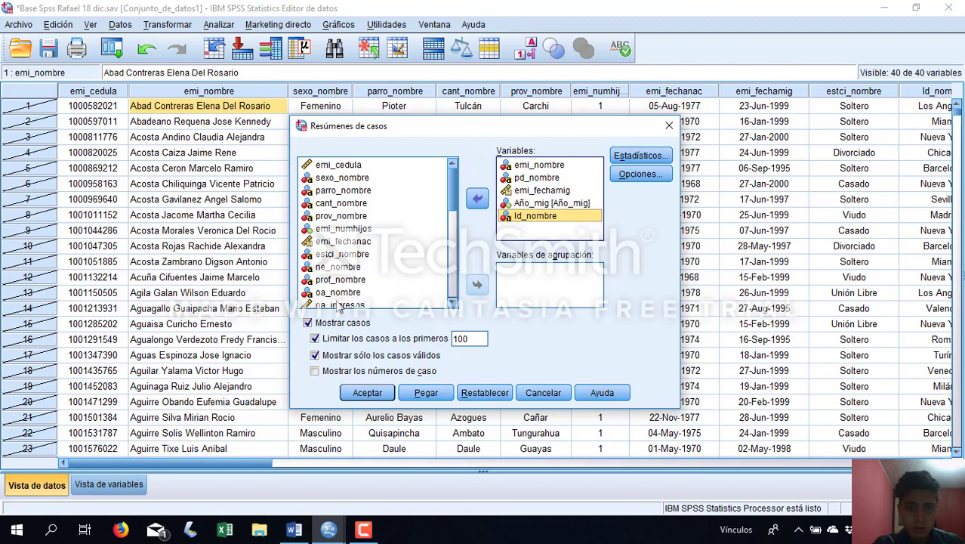
Add oa_nombre and oa_ingresos to the case summary, then run it without the limit to the first 100 cases
{"action": "left_click", "coordinate": [343, 294]}
{"action": "left_click", "coordinate": [477, 198]}
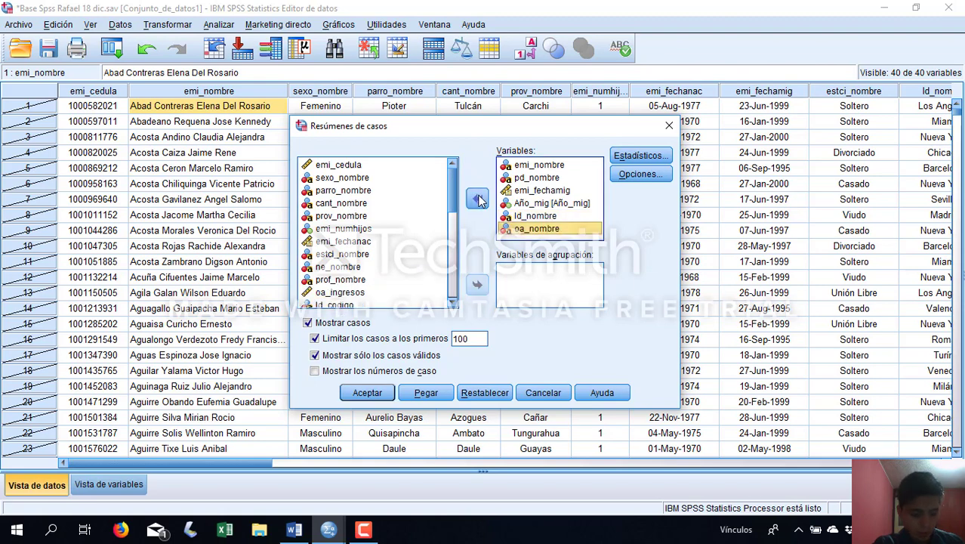
{"action": "left_click", "coordinate": [375, 293]}
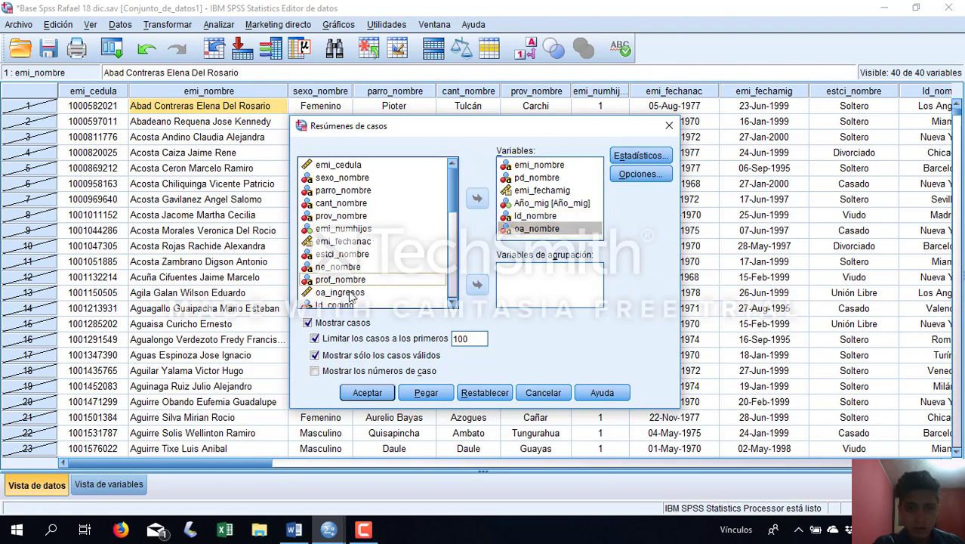
{"action": "left_click", "coordinate": [479, 201]}
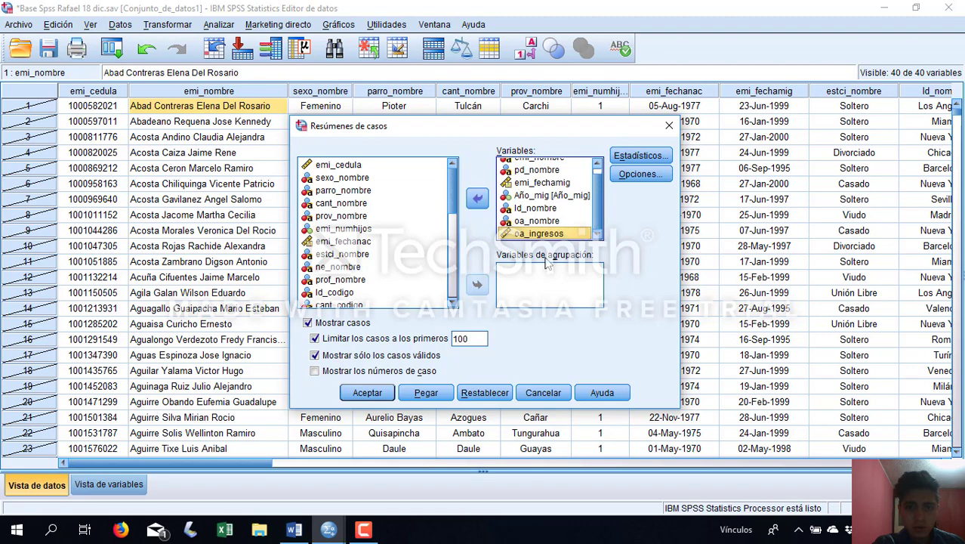
{"action": "left_click", "coordinate": [315, 339]}
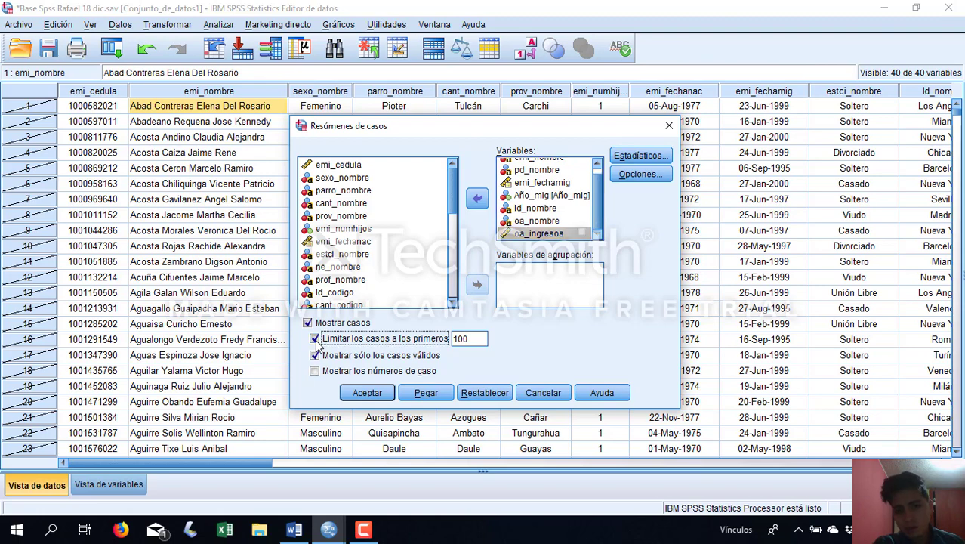
{"action": "left_click", "coordinate": [367, 392]}
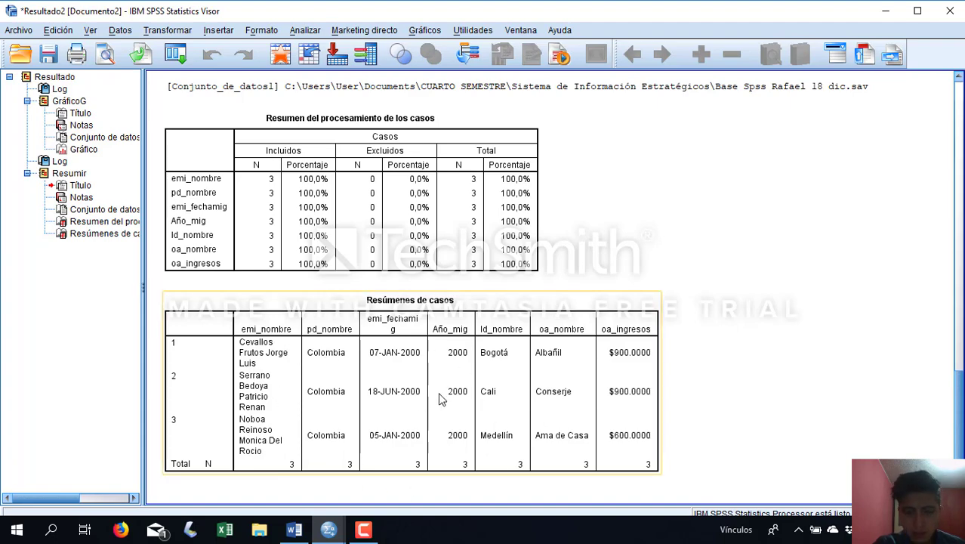
Compare the Colombia bar for 2000 in the output chart with the cases listed in the summary table
{"action": "scroll", "coordinate": [442, 400], "scroll_direction": "up", "scroll_amount": 1}
{"action": "scroll", "coordinate": [442, 407], "scroll_direction": "up", "scroll_amount": 3}
{"action": "scroll", "coordinate": [442, 408], "scroll_direction": "up", "scroll_amount": 5}
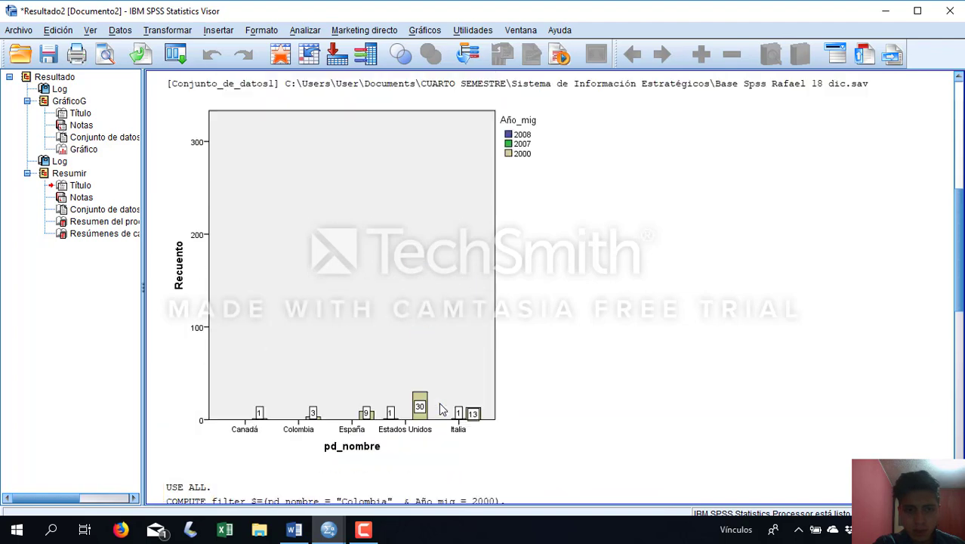
{"action": "scroll", "coordinate": [442, 408], "scroll_direction": "down", "scroll_amount": 2}
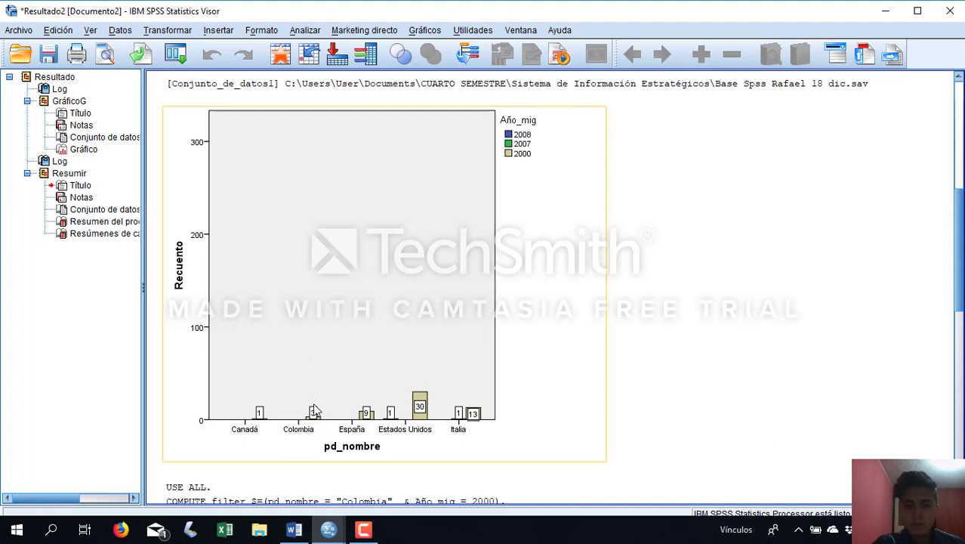
{"action": "scroll", "coordinate": [316, 435], "scroll_direction": "down", "scroll_amount": 10}
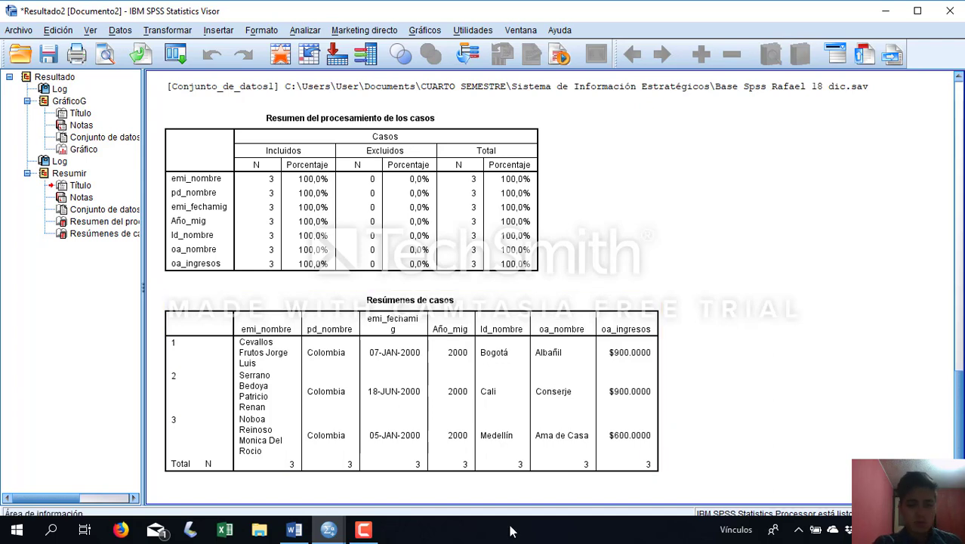
{"action": "left_click", "coordinate": [363, 530]}
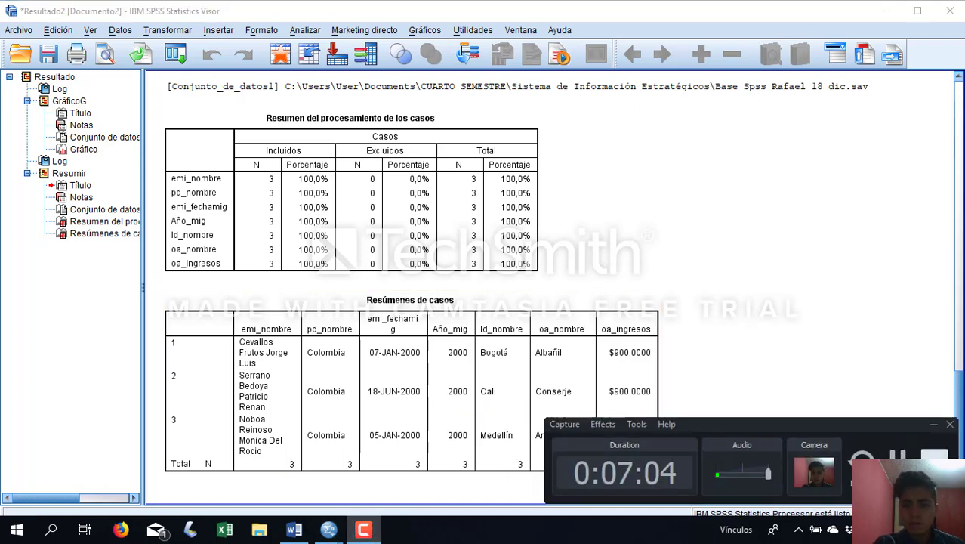